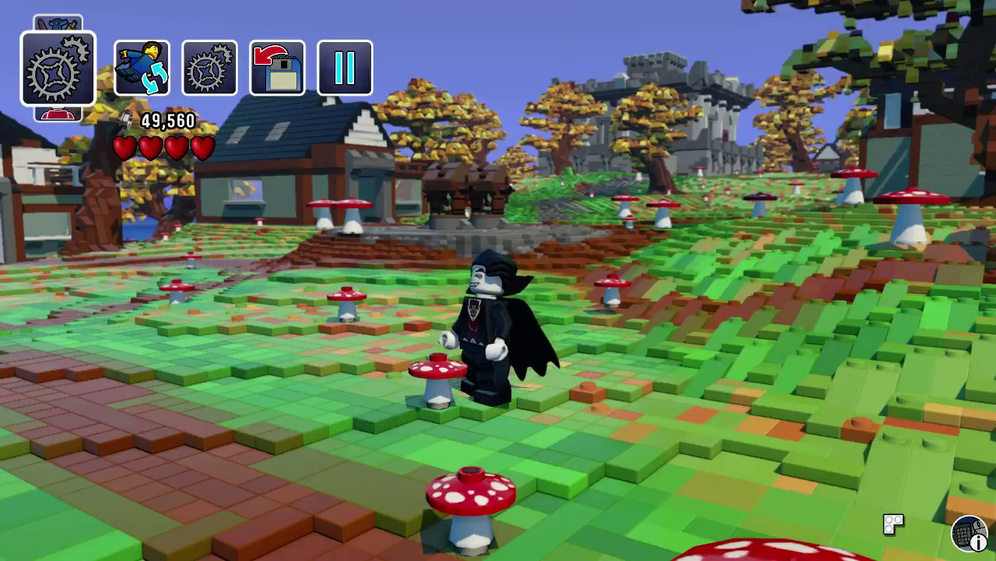
key(d)
key(s)
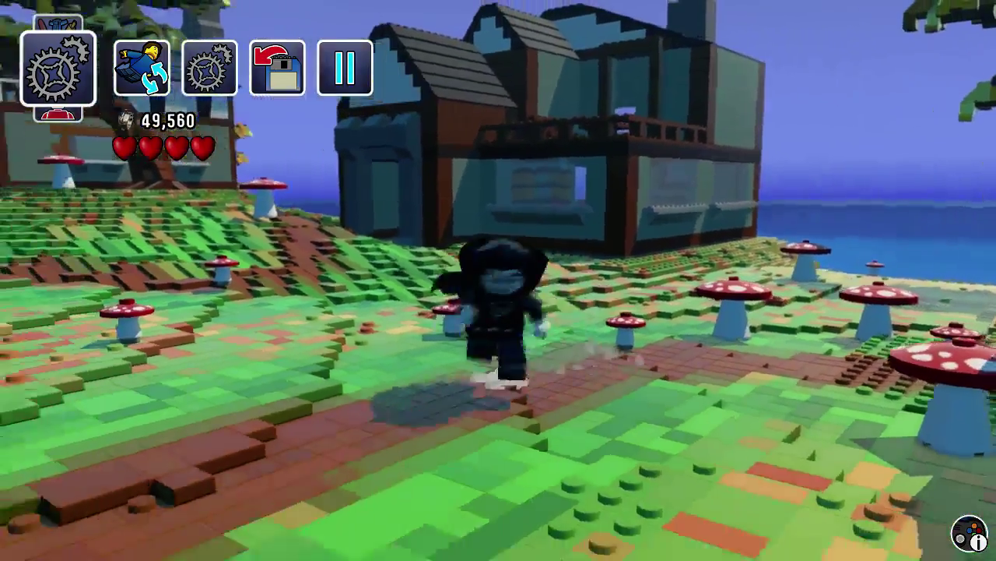
key(w)
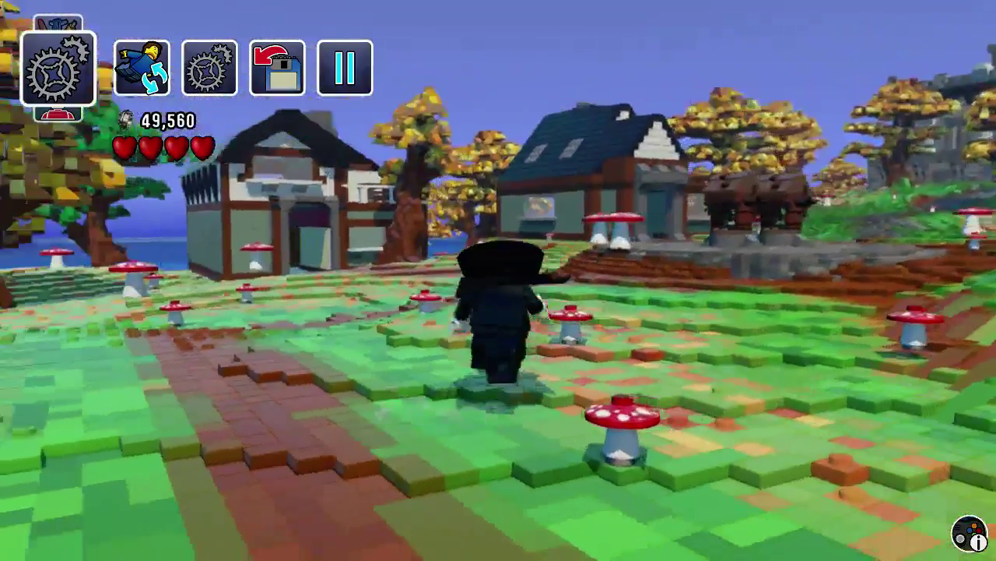
key(s)
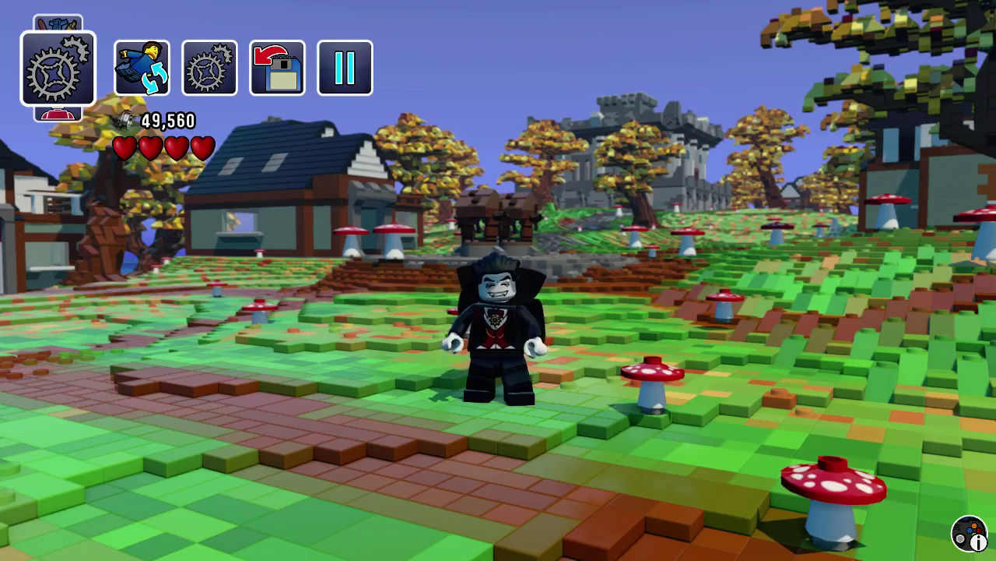
key(d)
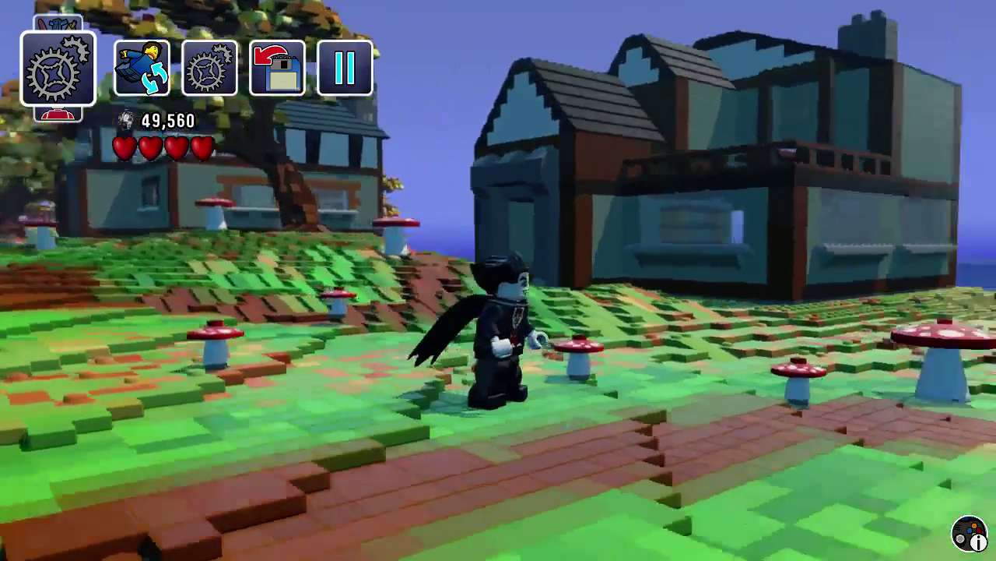
Step: Walk the vampire character across the meadow, over the porch and into the wooden house
key(s)
key(w)
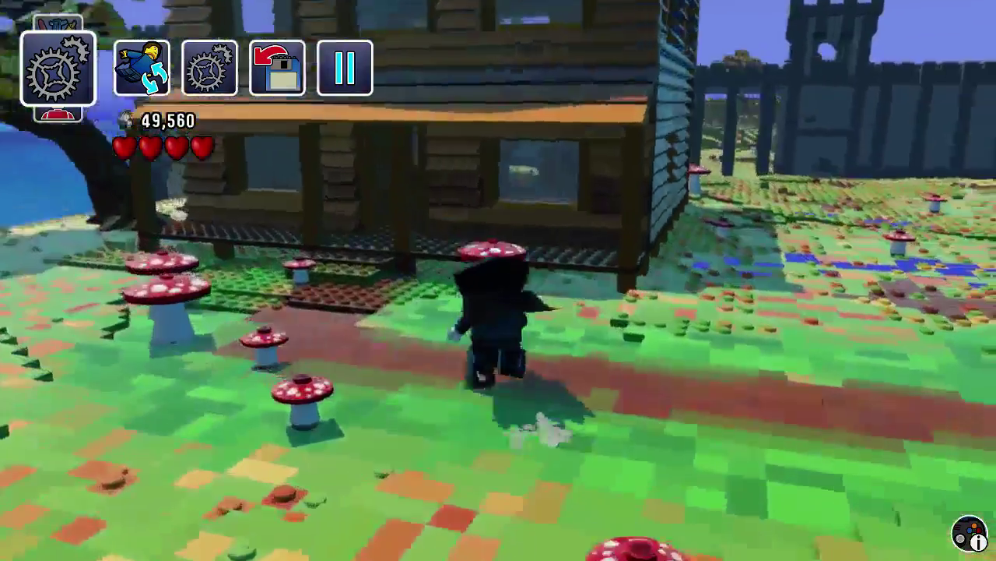
key(w)
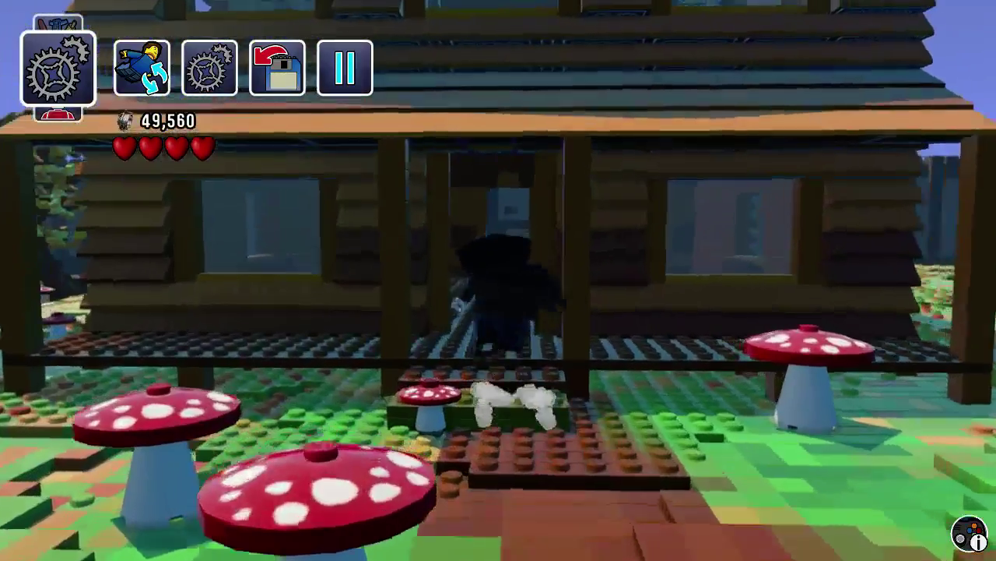
key(w)
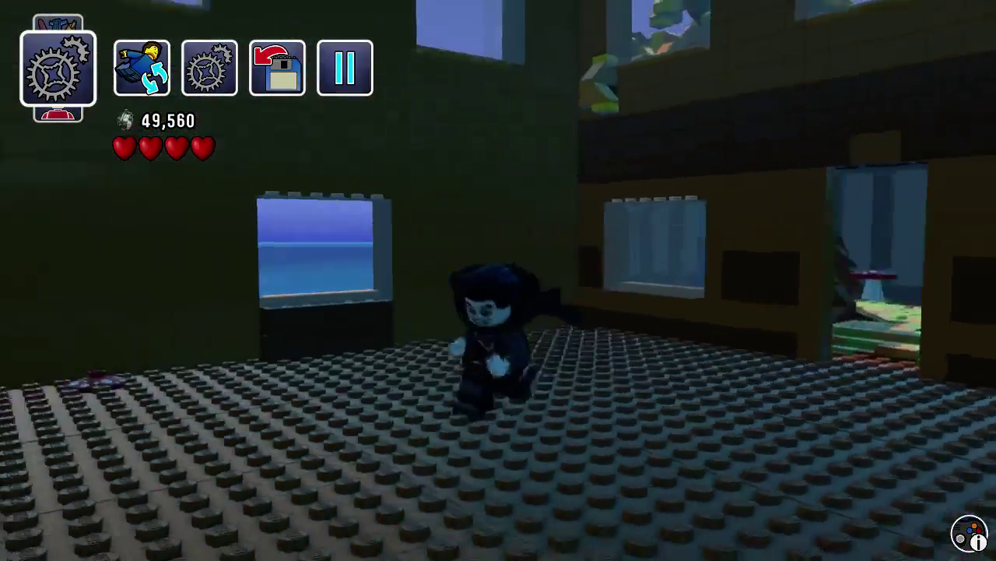
key(s)
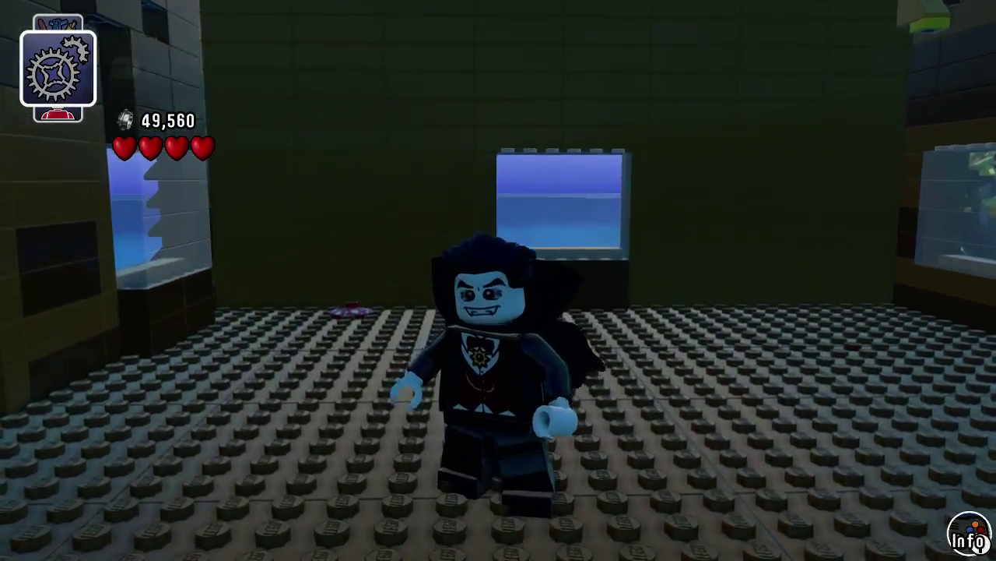
Step: Open the Brick Builds collection among the discoveries and pick the couch model for placement
key(Tab)
key(Up)
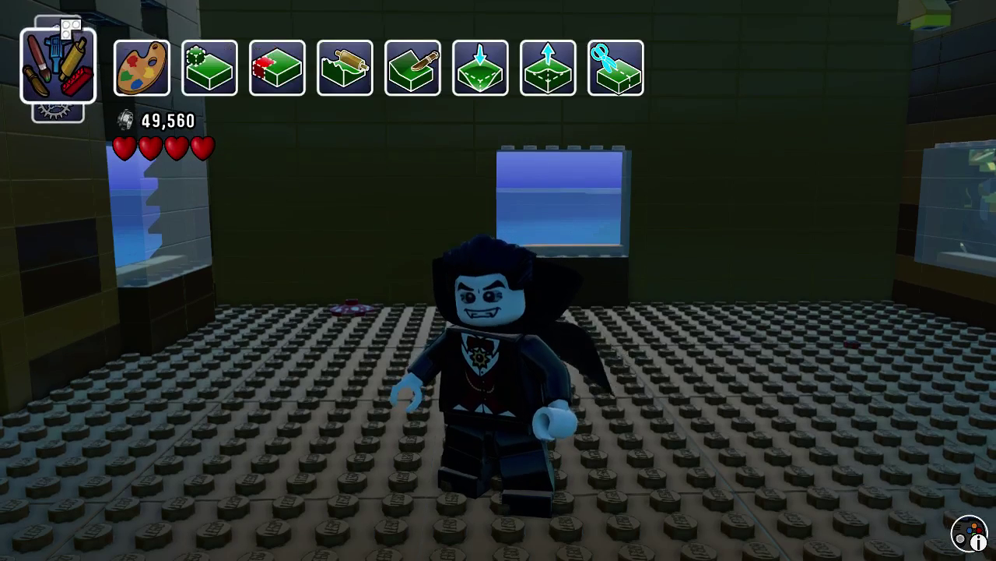
key(Up)
key(Tab)
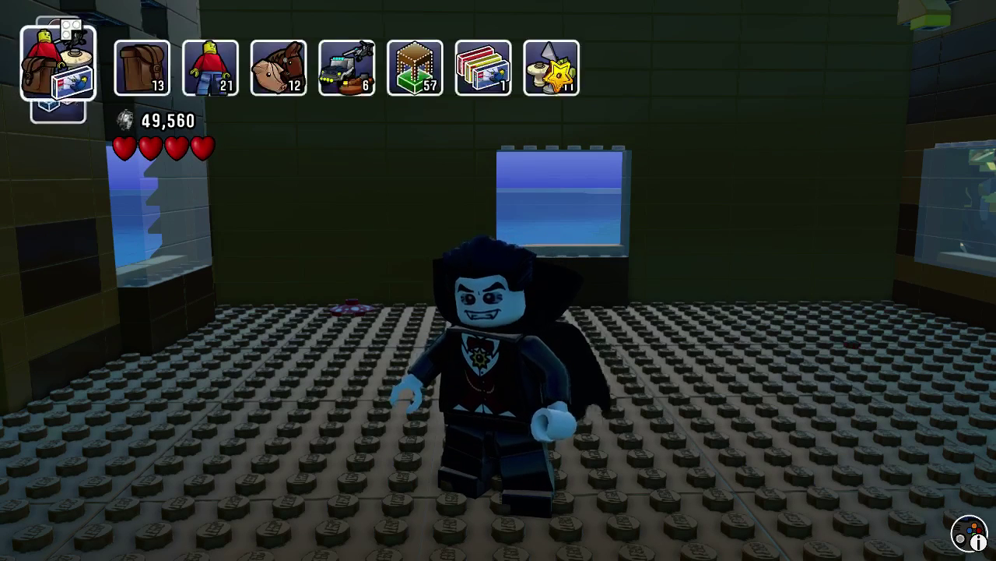
key(Right)
key(Right)
key(Right)
key(Right)
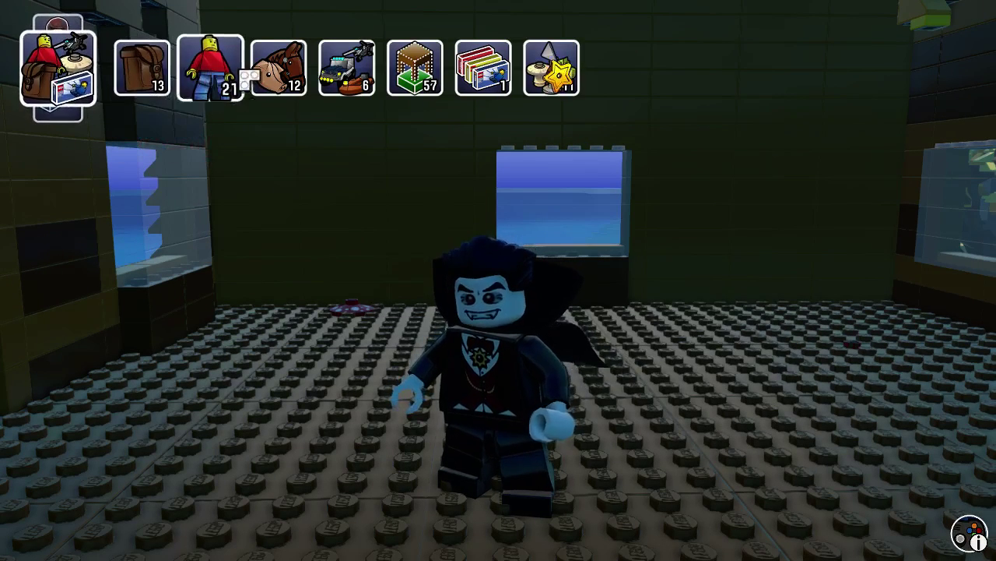
key(Right)
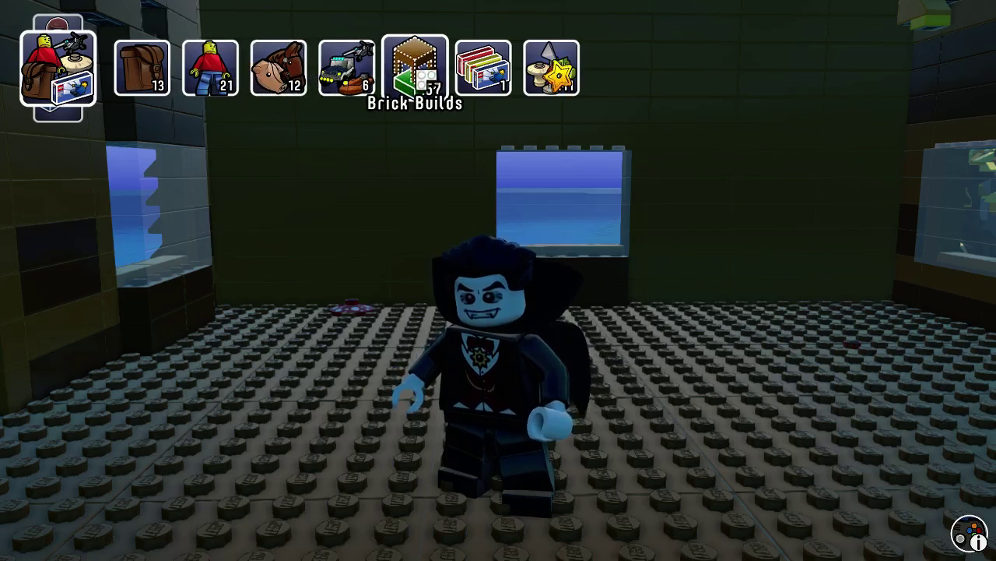
key(Return)
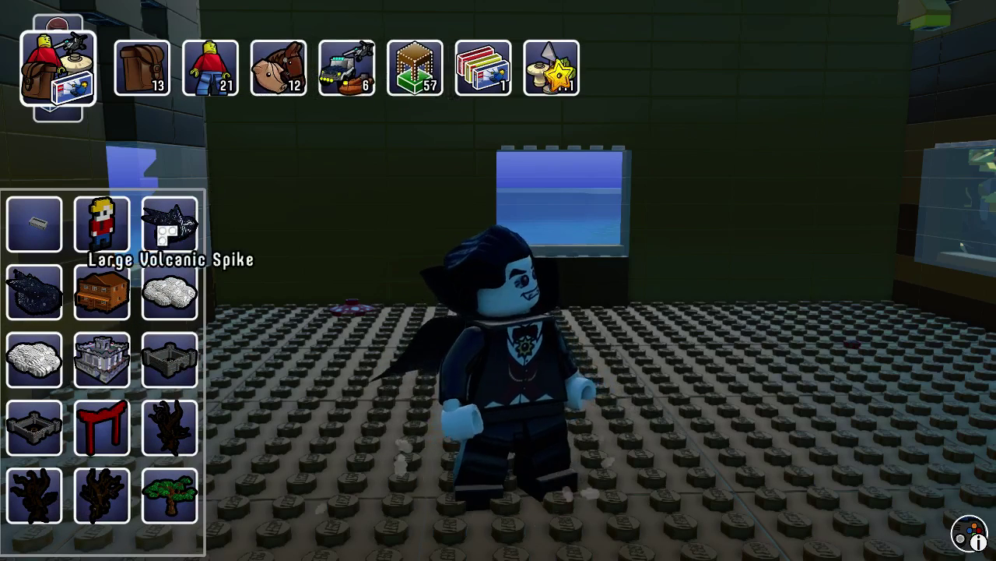
click(34, 224)
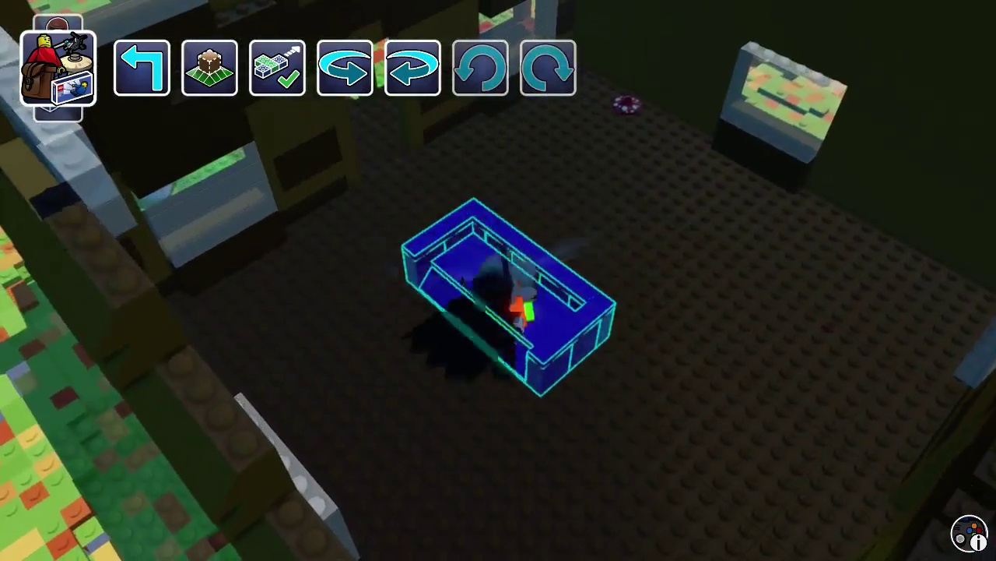
Step: Place the couch inside the house in front of the window in the side wall, with its seat facing the room
key(w)
key(w)
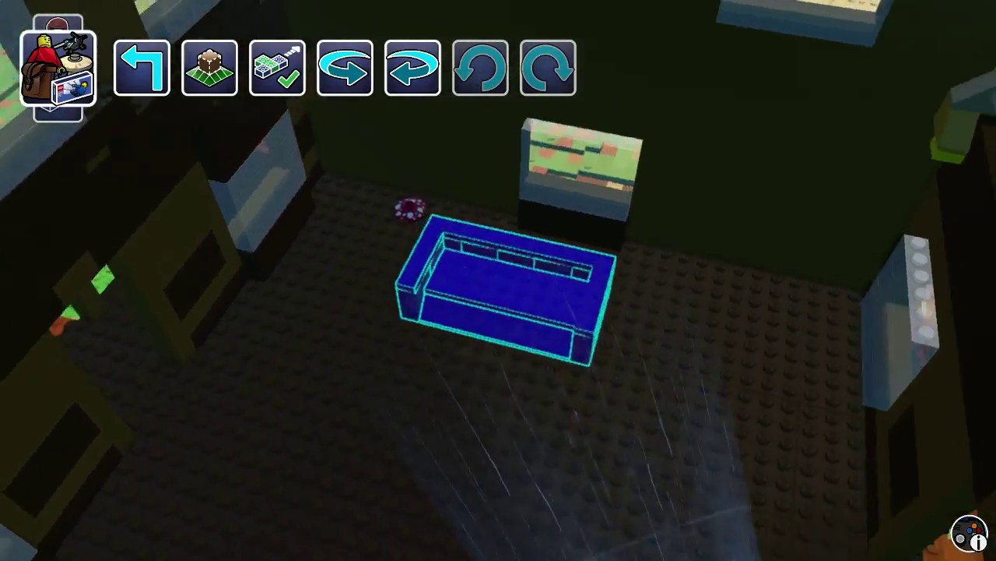
key(d)
key(w)
key(d)
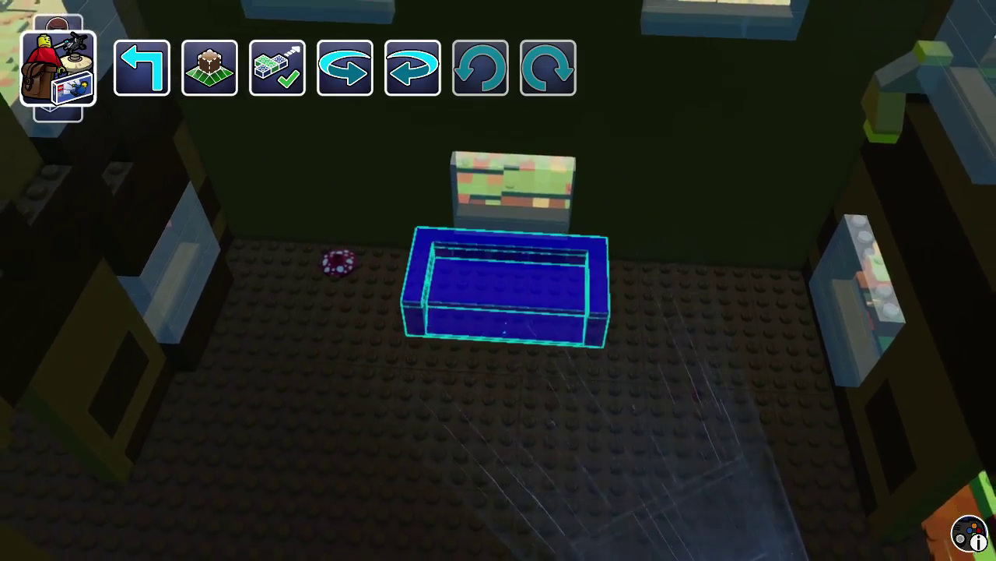
key(s)
key(Return)
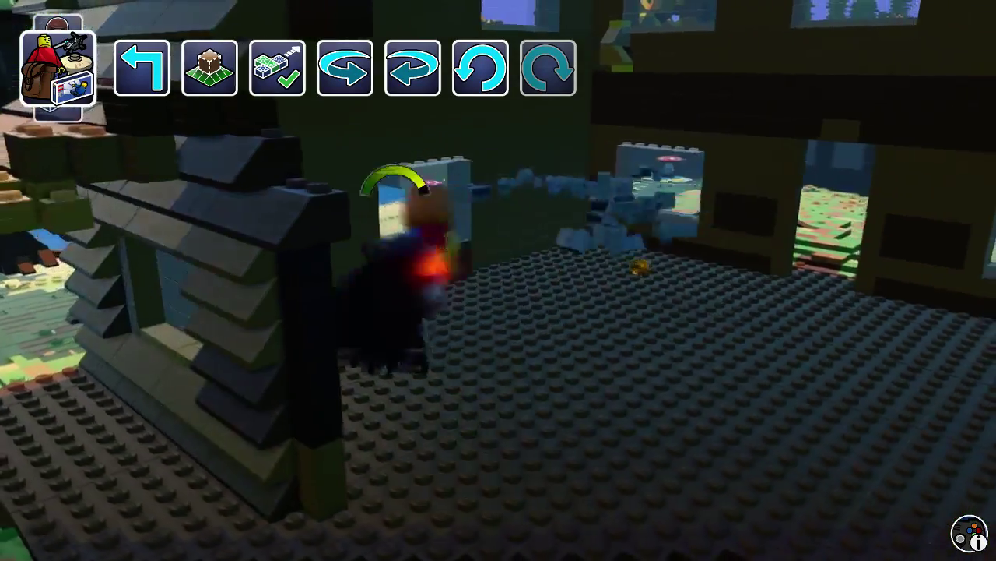
Step: Leave the placement mode and walk back into the house to inspect the placed couch
key(Escape)
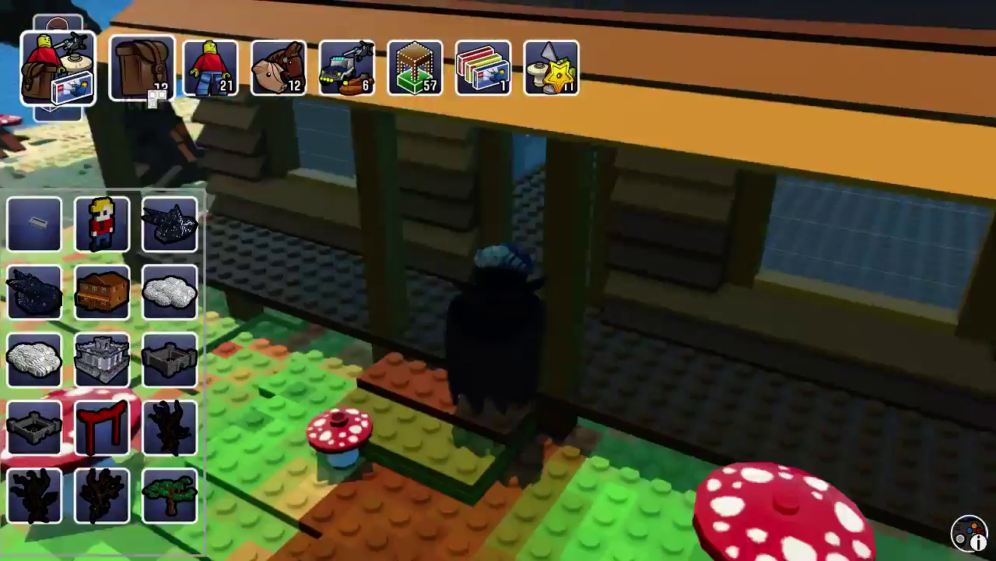
key(Escape)
key(w)
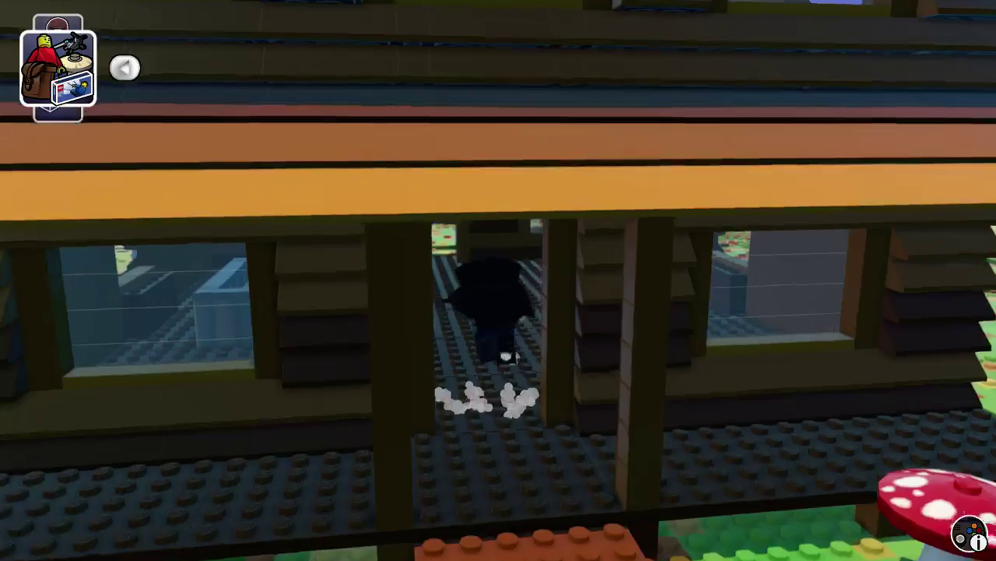
key(a)
key(s)
key(d)
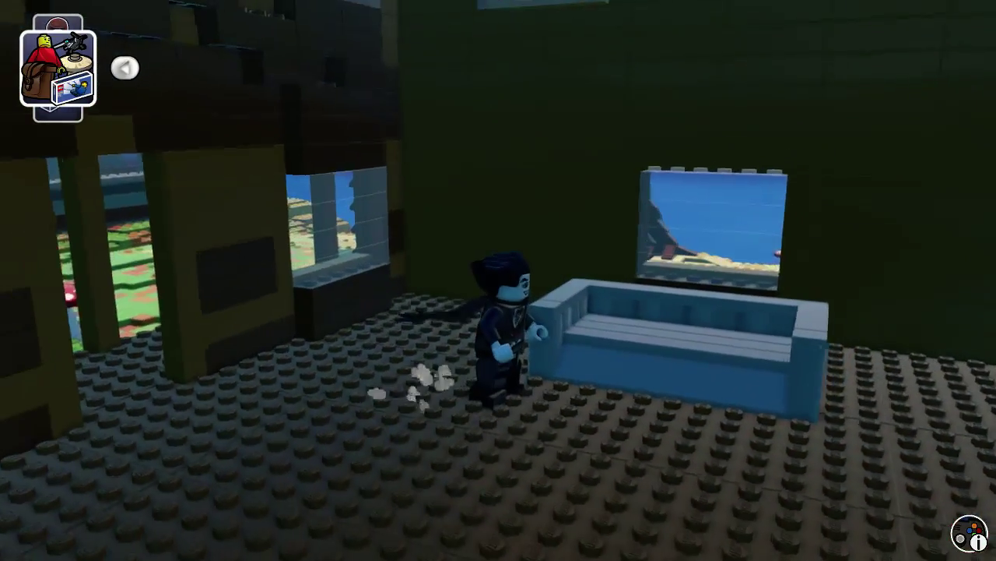
key(s)
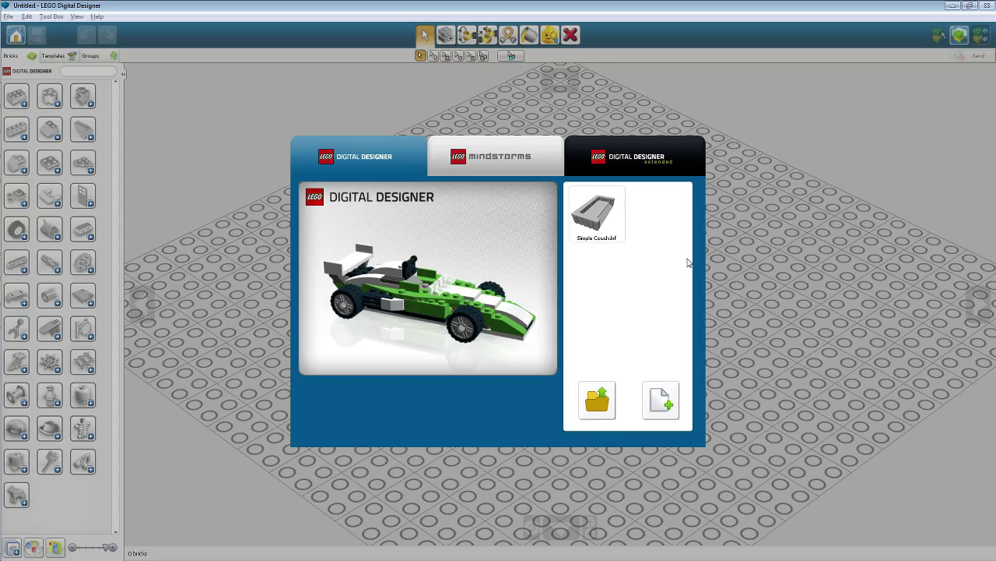
Step: Switch to LEGO Digital Designer and open the Simple Couch model
click(606, 212)
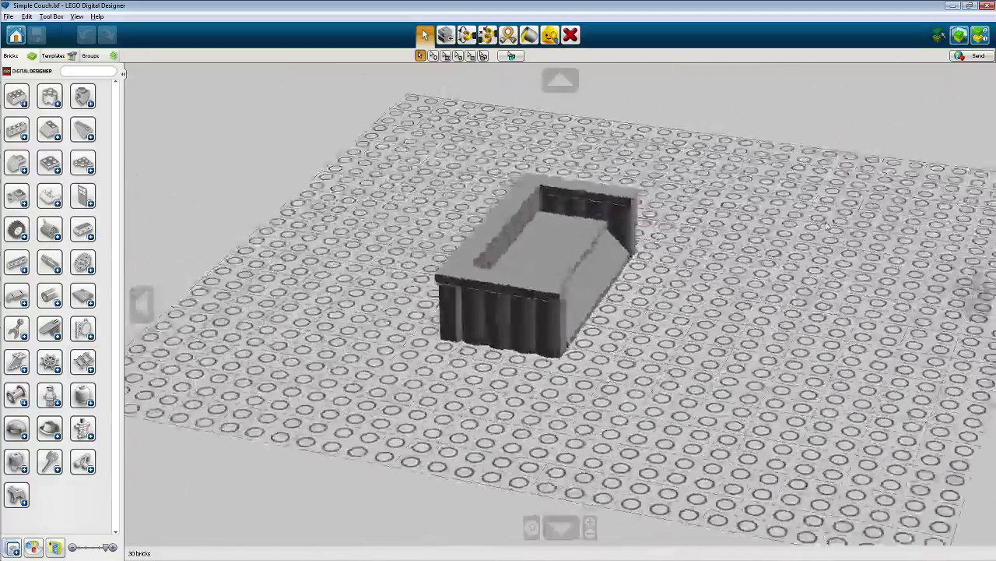
right_drag(826, 226, 691, 248)
Step: Try deleting one brick from the couch's armrest, and undo the deletion
key(d)
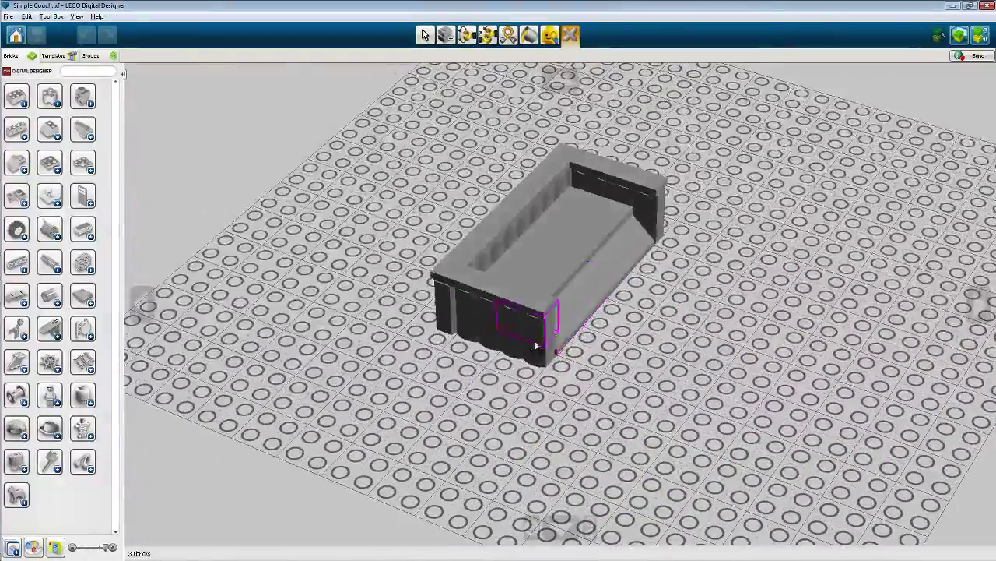
click(533, 331)
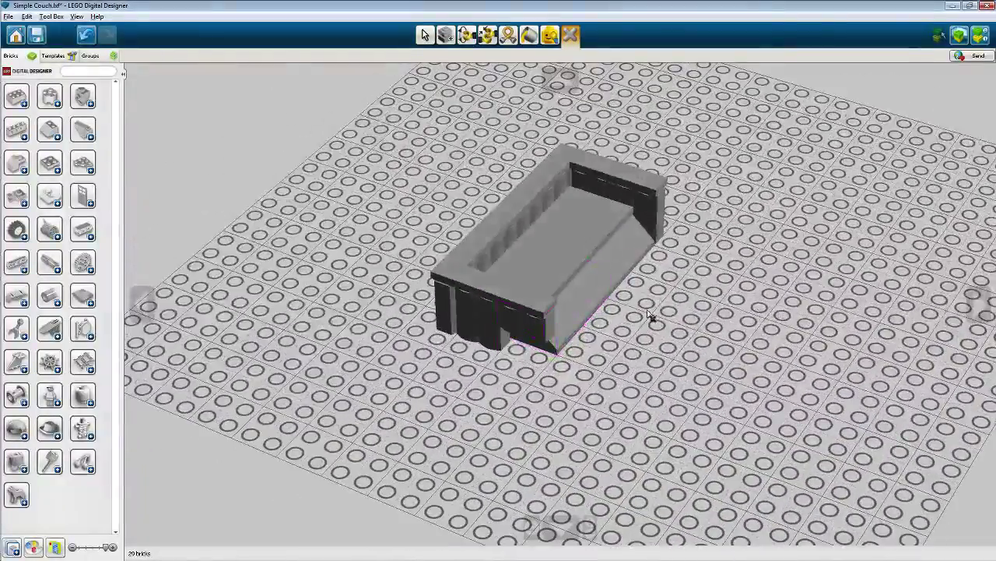
key(ctrl+z)
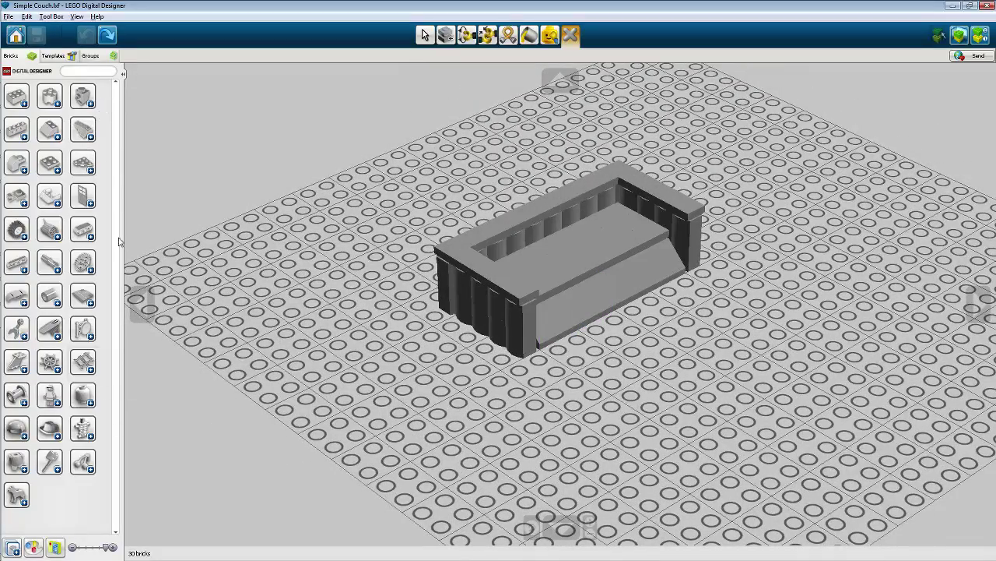
Step: Filter the brick palette by boxes to show only the Lego Worlds bricks
scroll(148, 364, down, 1)
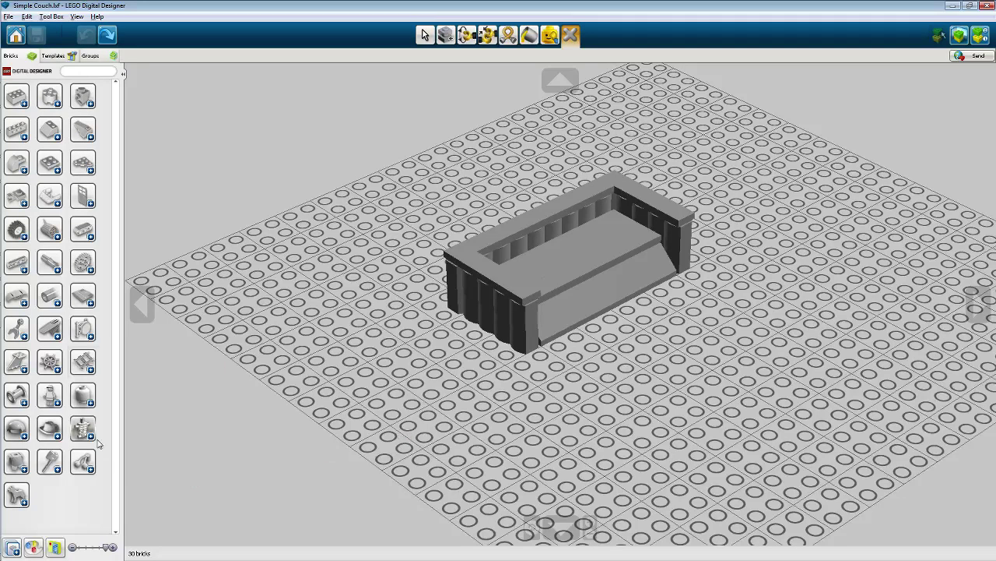
click(35, 547)
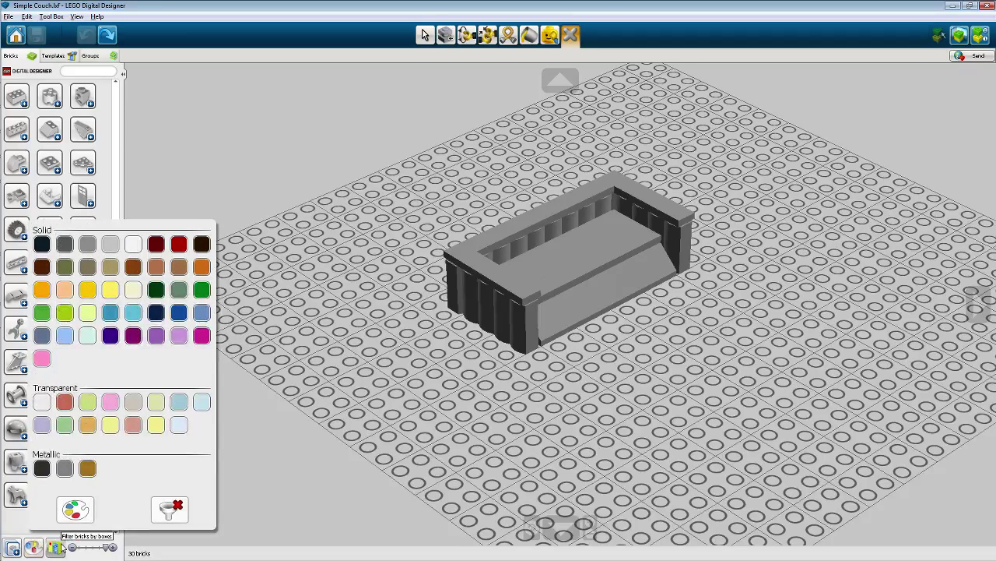
click(60, 547)
click(60, 549)
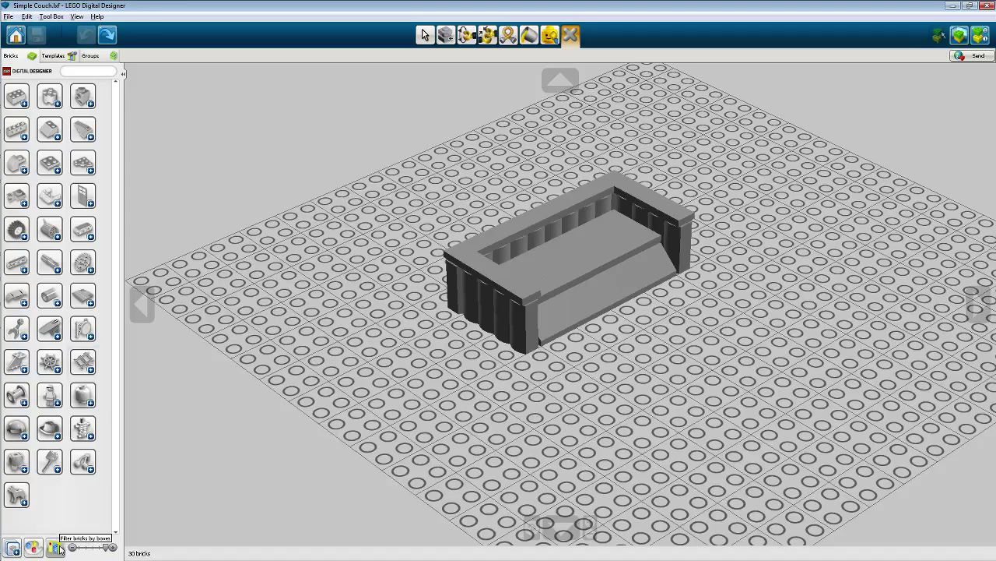
click(59, 547)
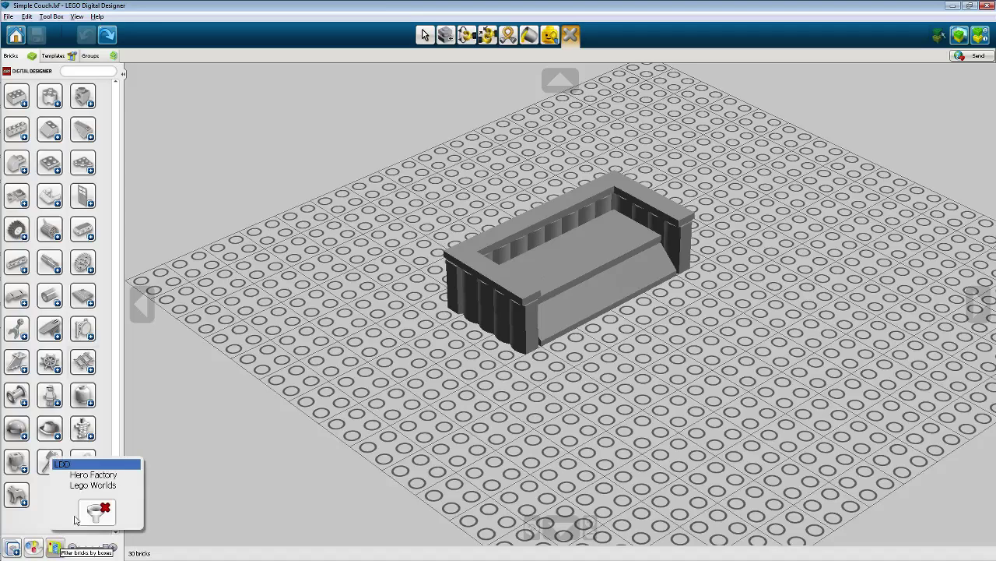
click(104, 486)
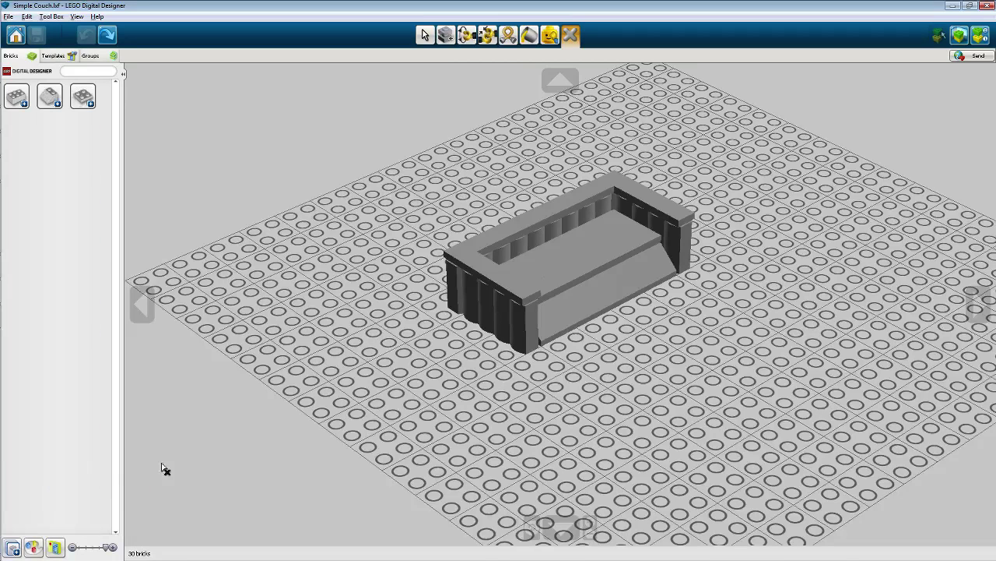
Step: Expand the basic bricks category and place a 1x1 brick on the baseplate beside the couch's rear corner
right_drag(596, 389, 1, 126)
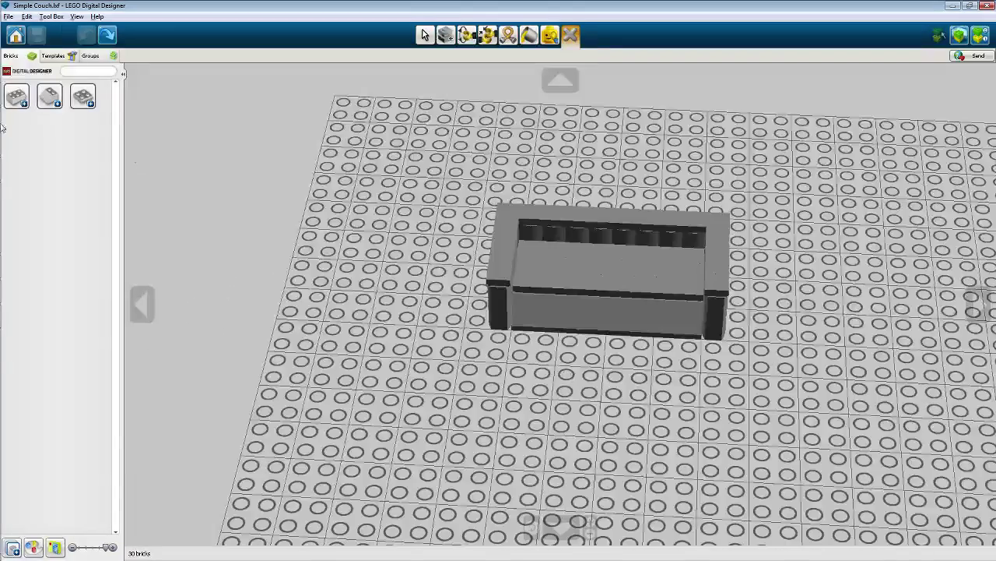
click(16, 96)
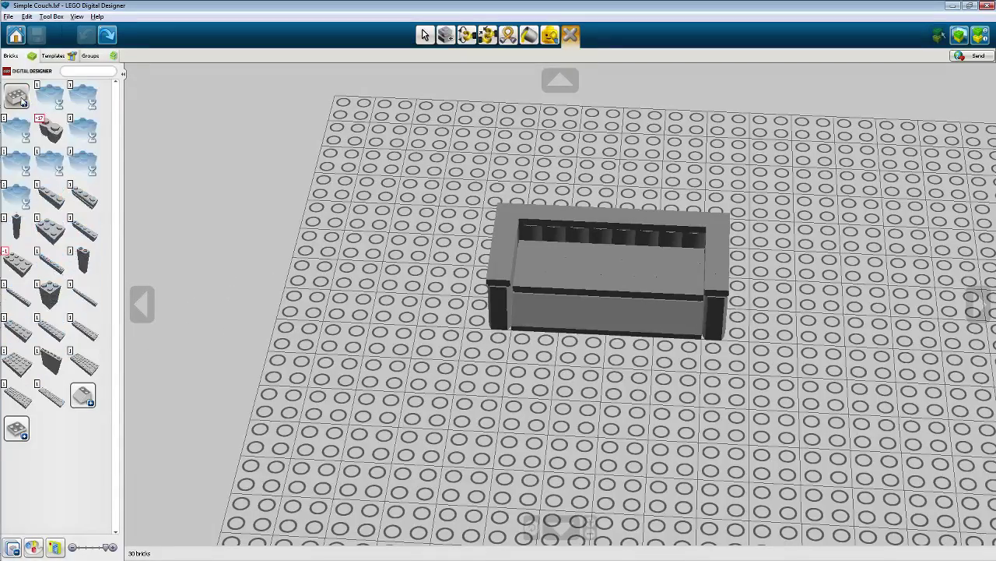
right_drag(419, 426, 506, 379)
click(51, 98)
right_drag(484, 329, 449, 257)
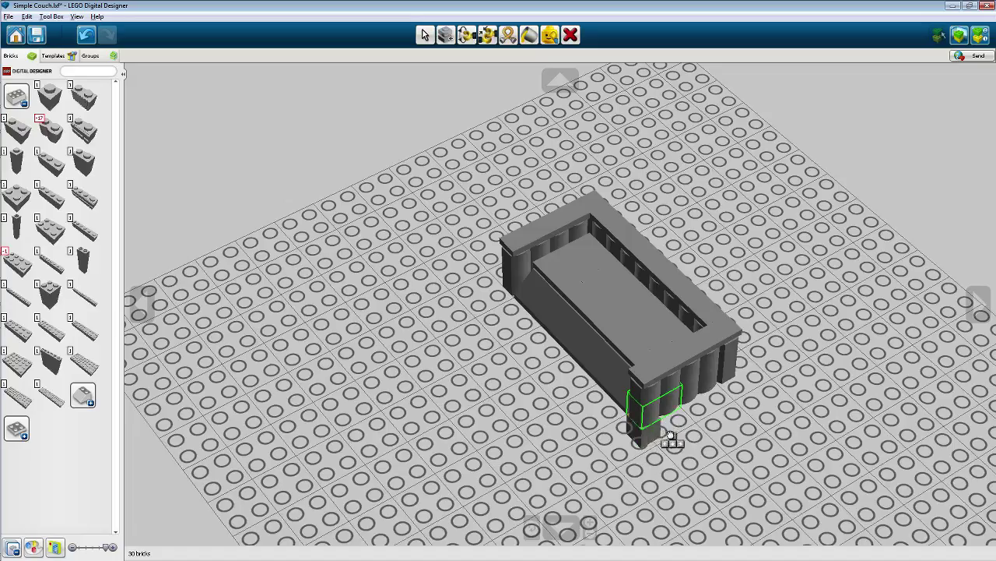
right_drag(670, 438, 720, 362)
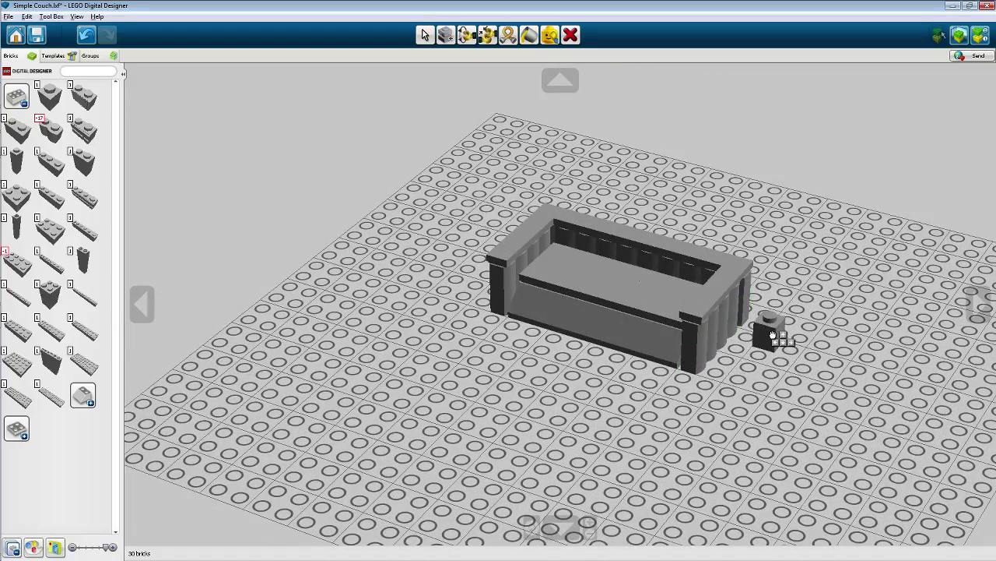
click(759, 327)
right_drag(548, 311, 695, 305)
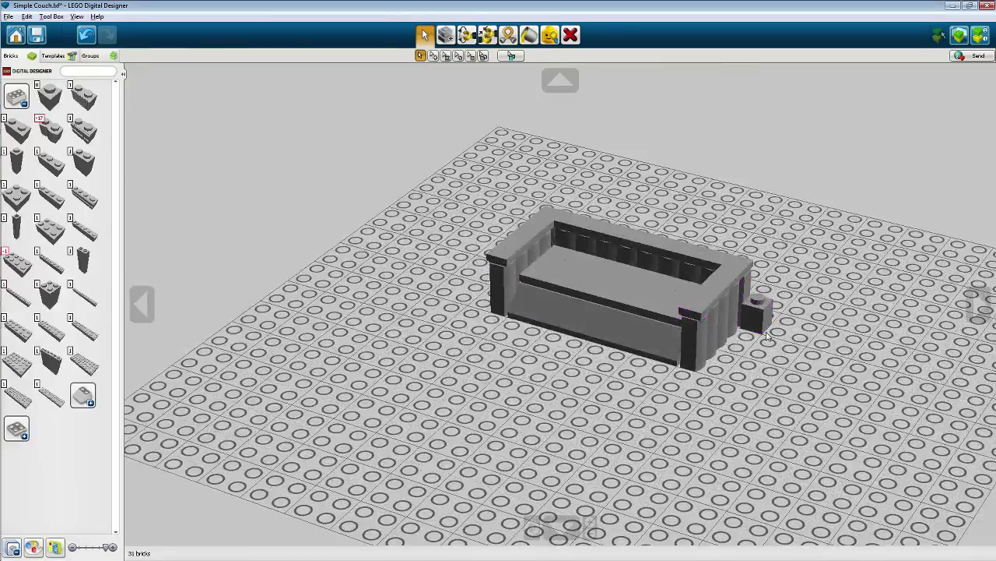
Step: Add copies of the 1x1 brick on the baseplate beside both rear ends of the couch and save the model
right_drag(766, 335, 455, 331)
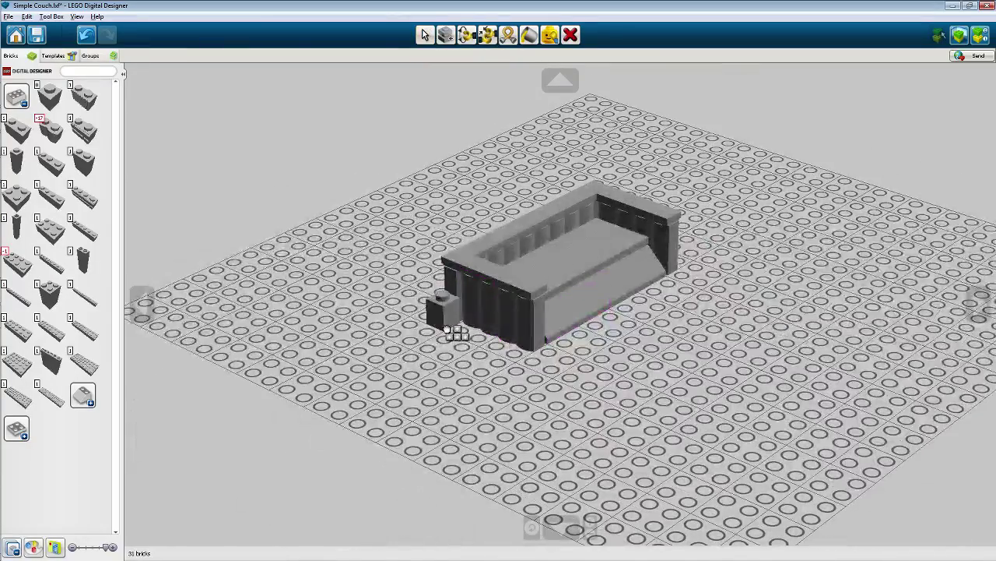
click(448, 329)
right_drag(732, 343, 376, 396)
key(ctrl+v)
click(384, 290)
right_drag(506, 350, 459, 289)
key(ctrl+v)
click(466, 366)
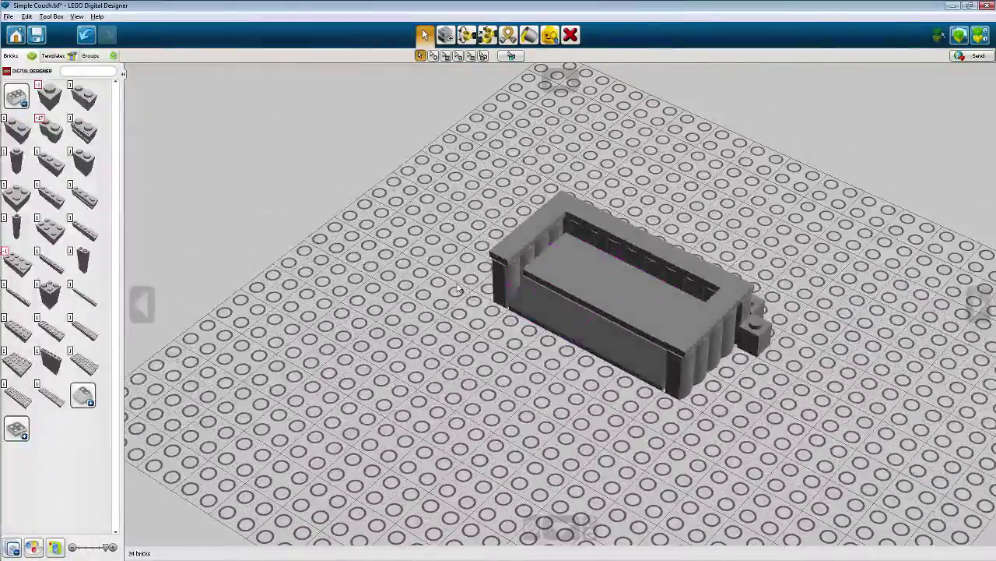
click(34, 36)
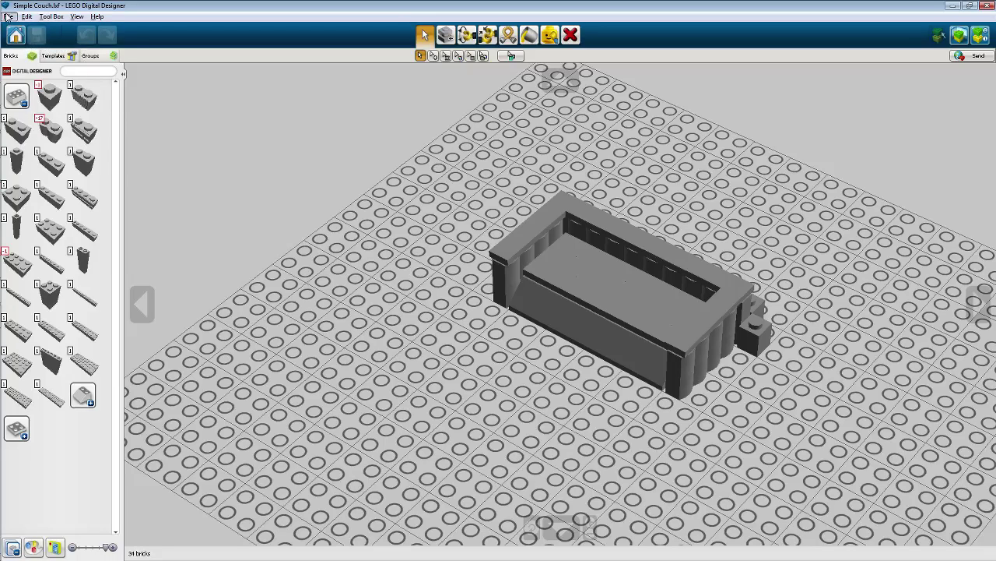
Step: Take a close, angled screenshot of the couch and save it as Simple Couch2.png in the Models folder
click(7, 16)
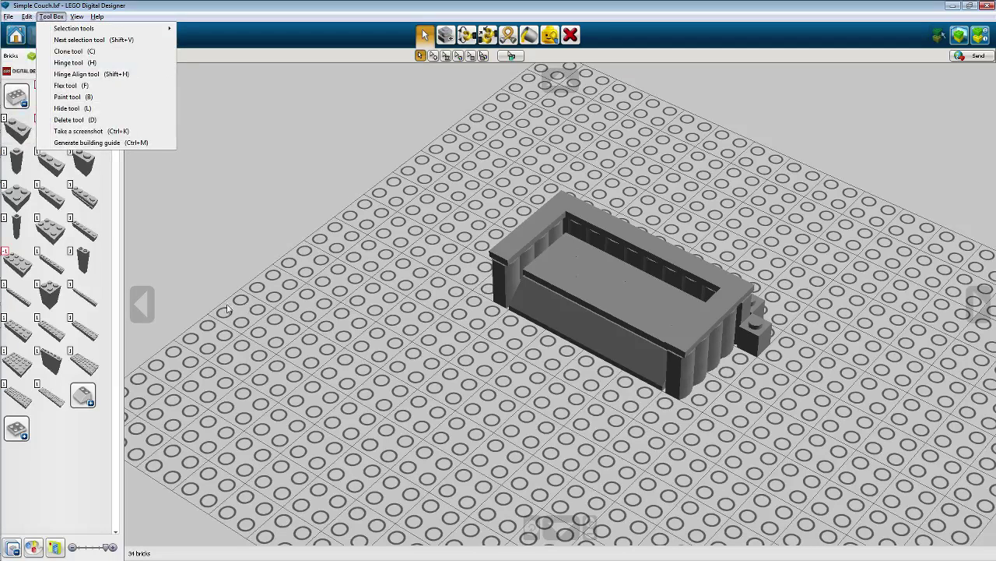
right_drag(766, 255, 897, 146)
scroll(896, 145, up, 4)
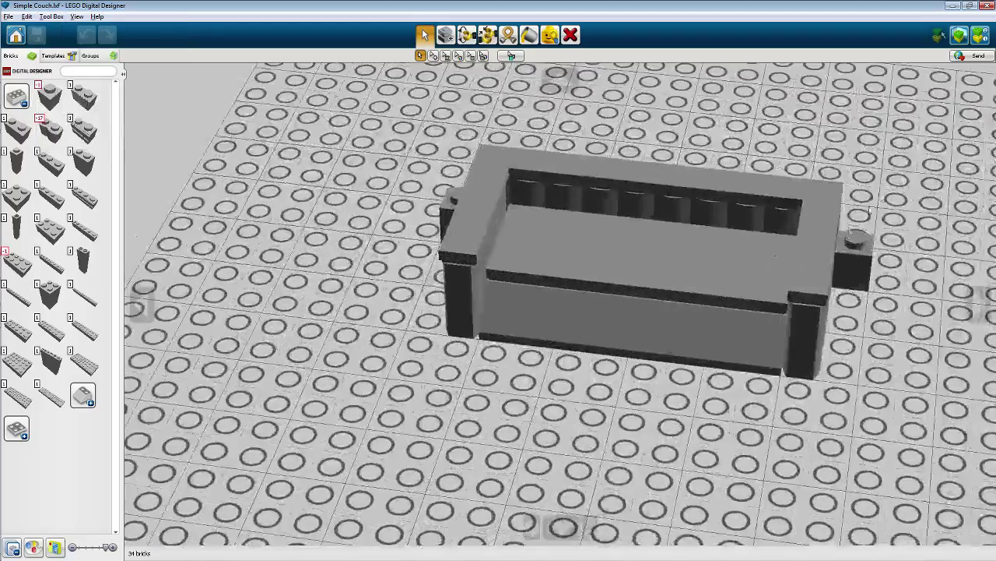
right_drag(845, 173, 763, 204)
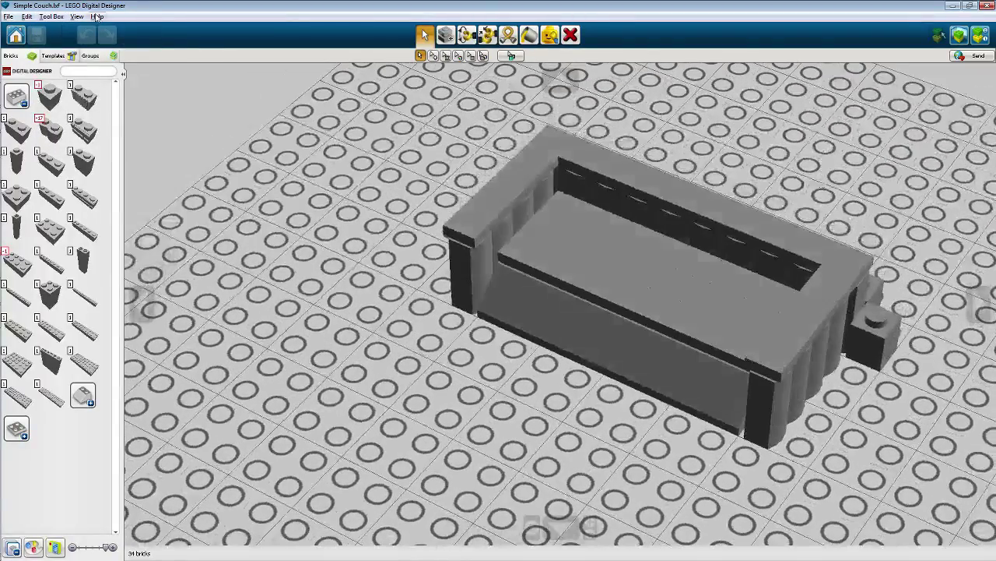
click(45, 17)
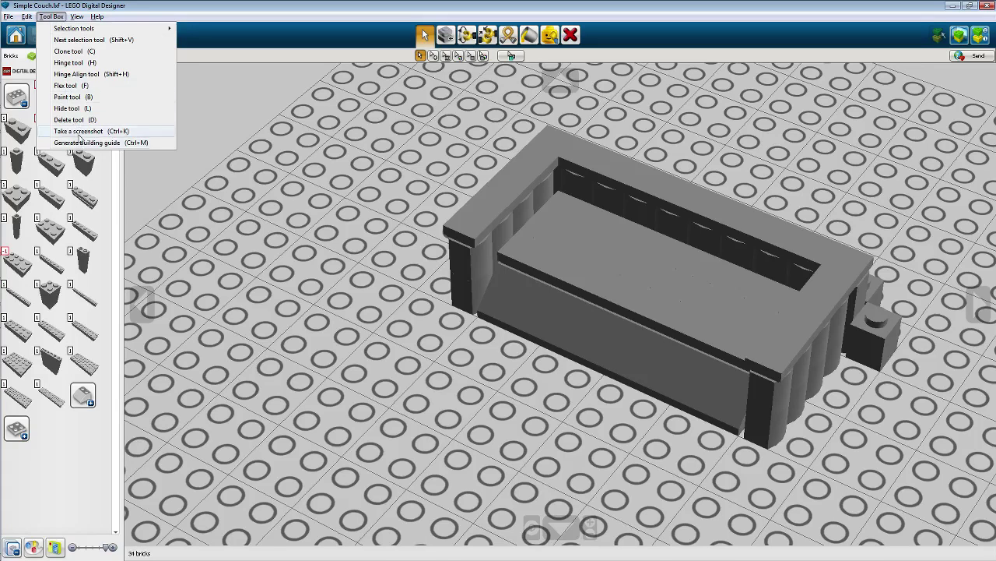
click(78, 133)
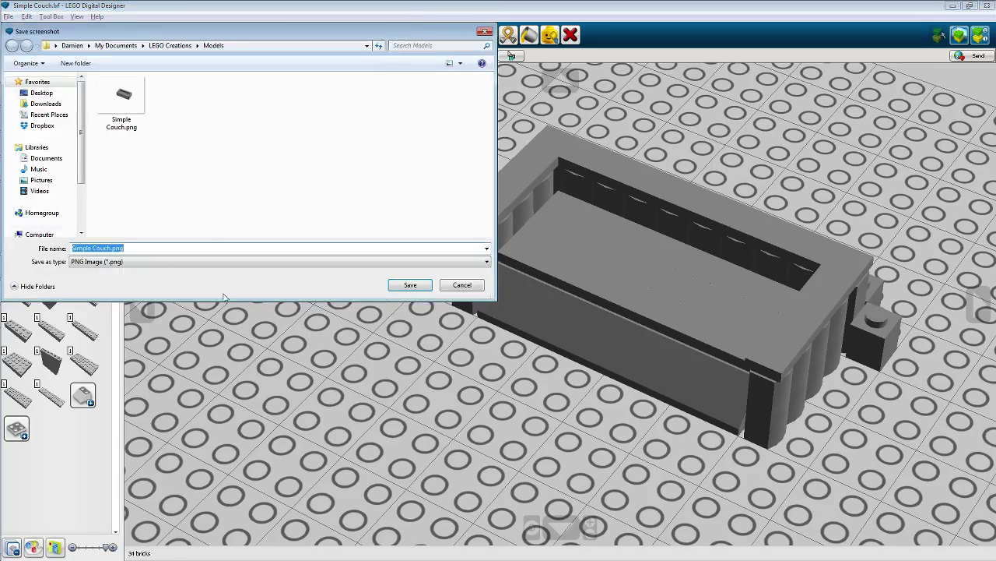
click(410, 285)
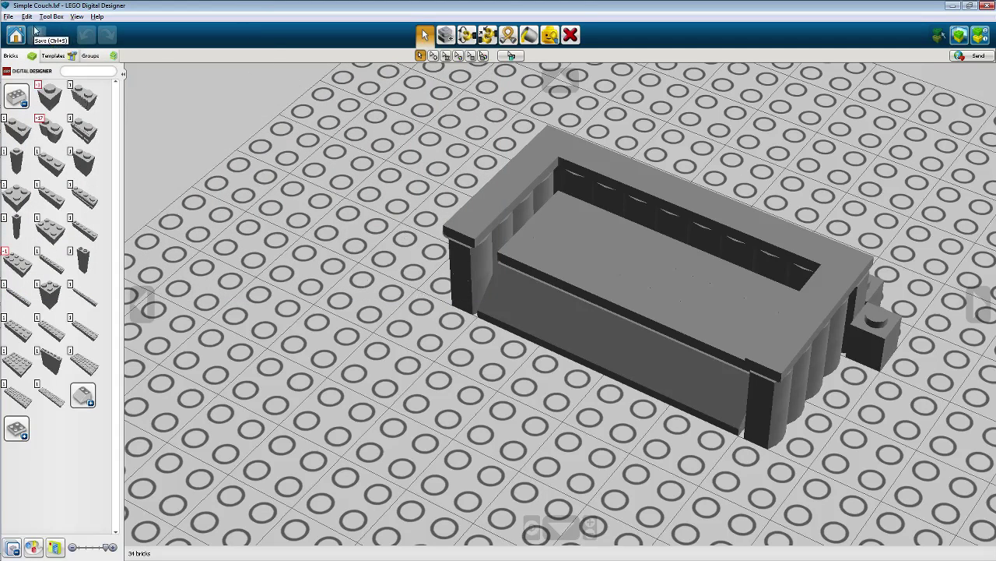
Step: Export the couch model to the Models folder in LXFML format as Simple Couch2.lxfml
click(9, 17)
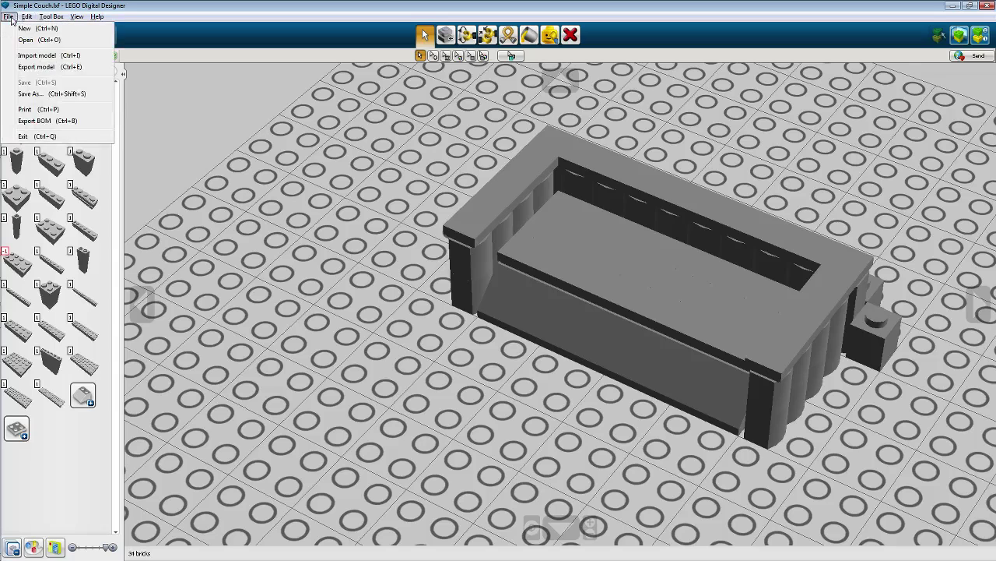
click(37, 67)
click(252, 261)
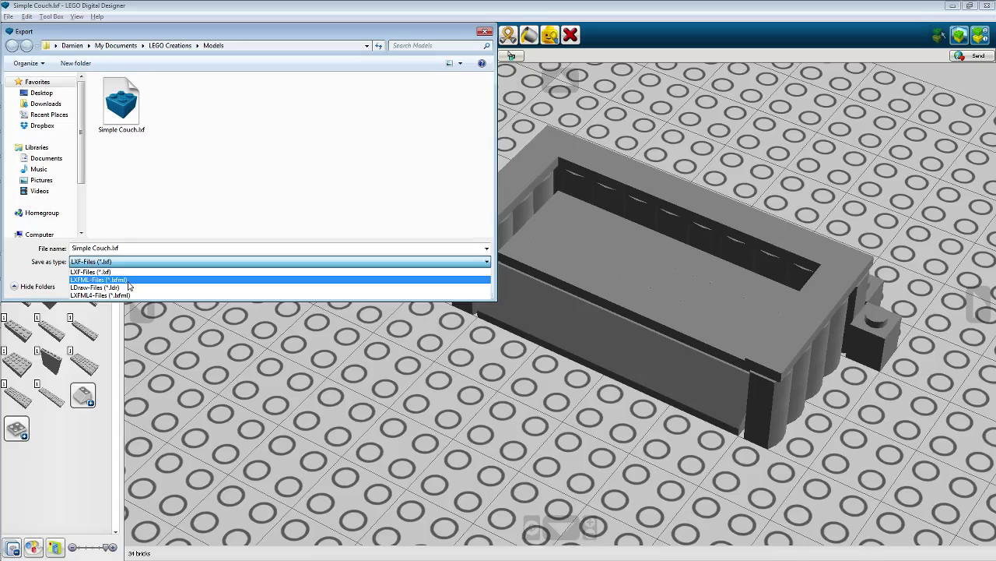
click(130, 279)
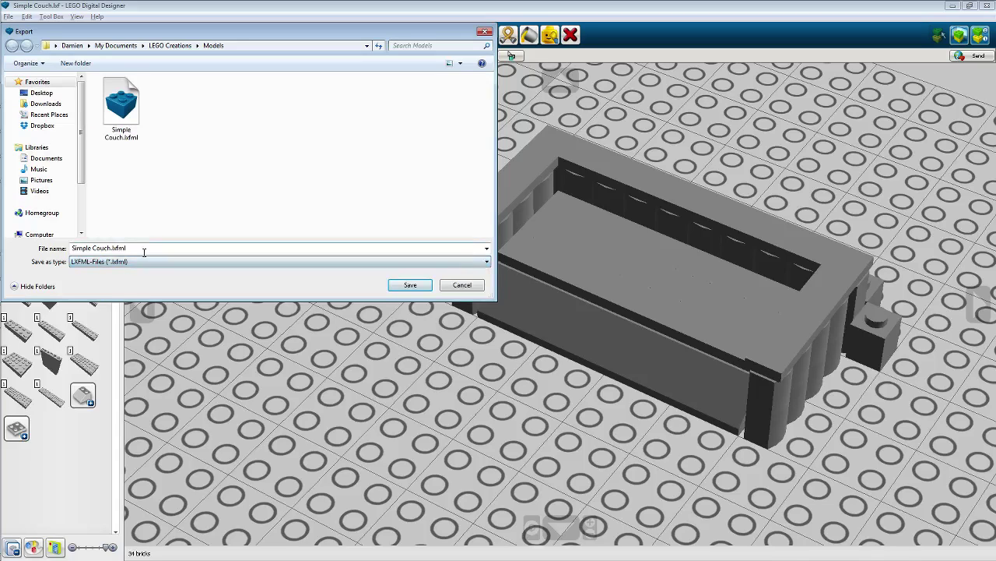
click(118, 247)
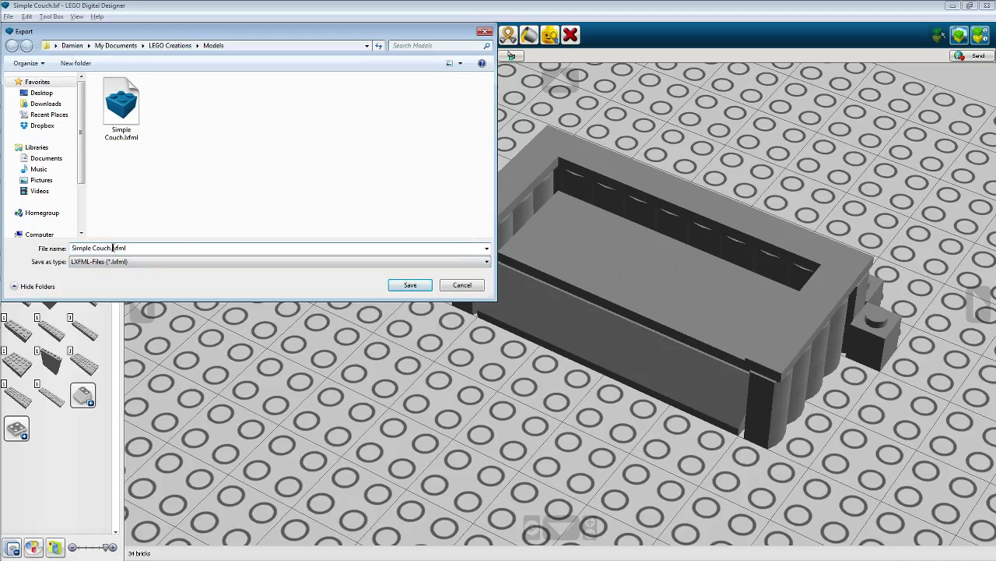
key(Return)
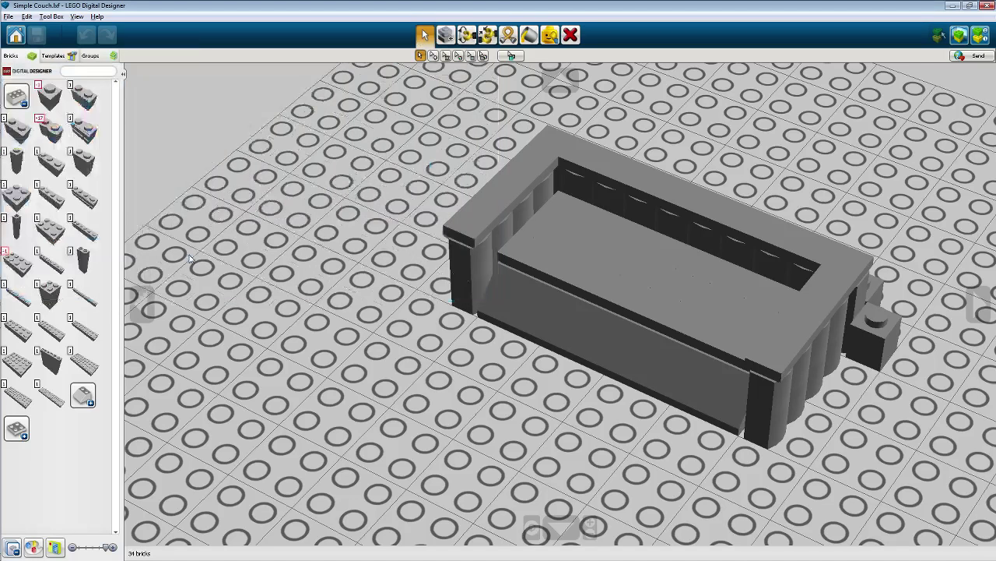
Step: Switch to Windows Explorer and bring up the LEGO Creations Models folder alongside the LEGOWorlds Mods Models folder
key(alt+Tab)
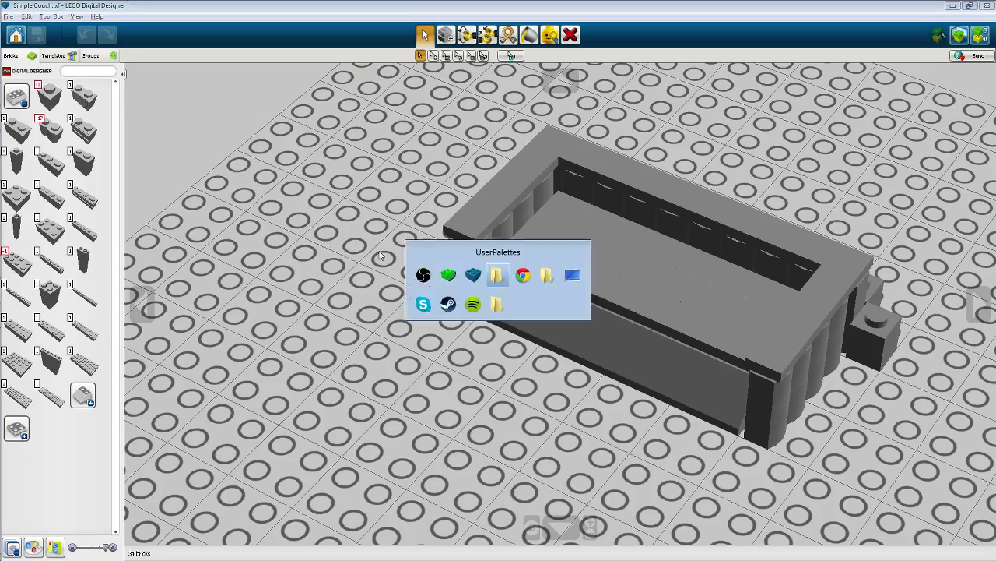
key(alt+Tab)
key(alt+Tab)
key(alt+Tab)
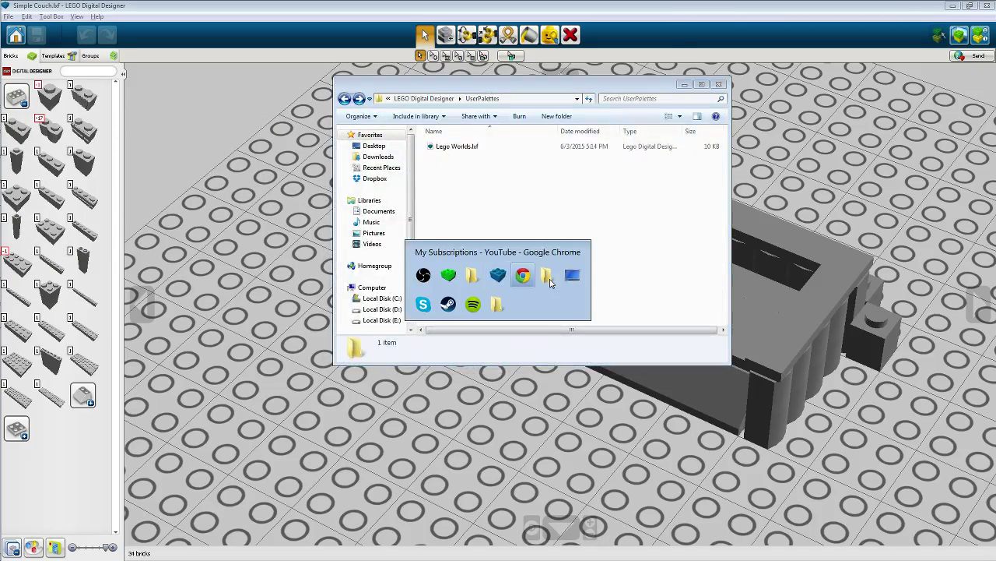
drag(633, 215, 312, 214)
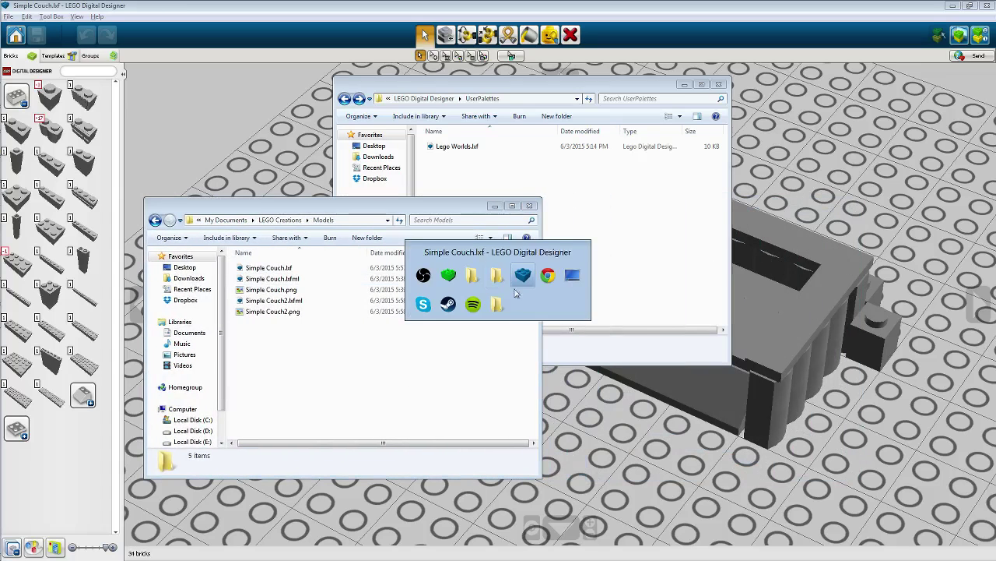
click(499, 305)
drag(685, 289, 598, 278)
click(327, 366)
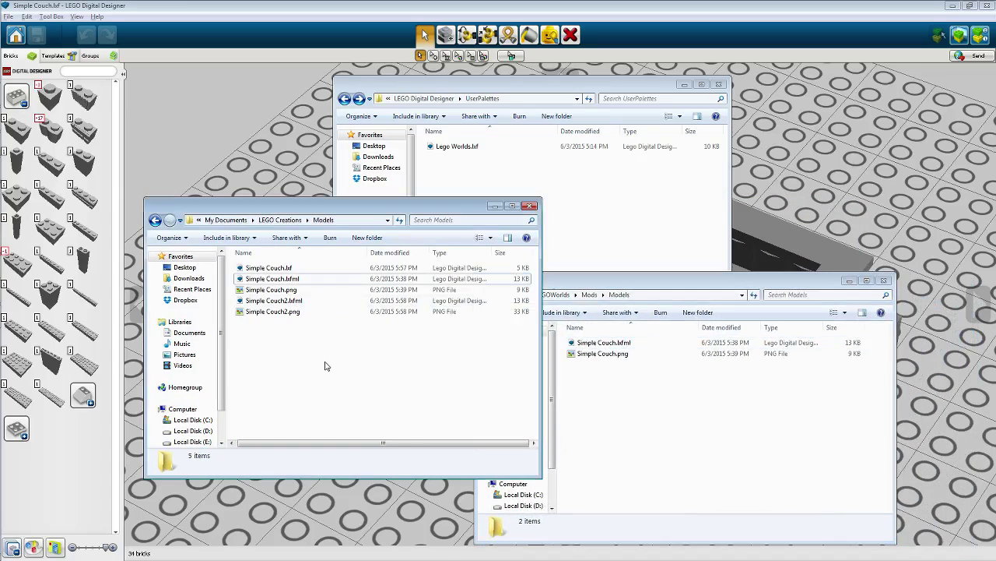
Step: Preview Simple Couch2.png, close the viewer, and have both Simple Couch2.lxfml and Simple Couch2.png selected
click(273, 301)
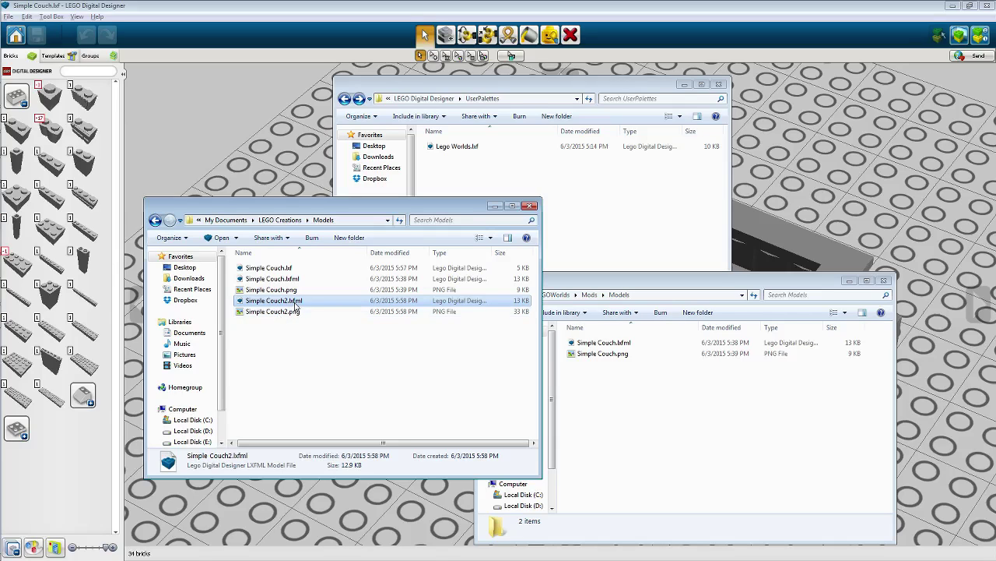
shift+click(274, 314)
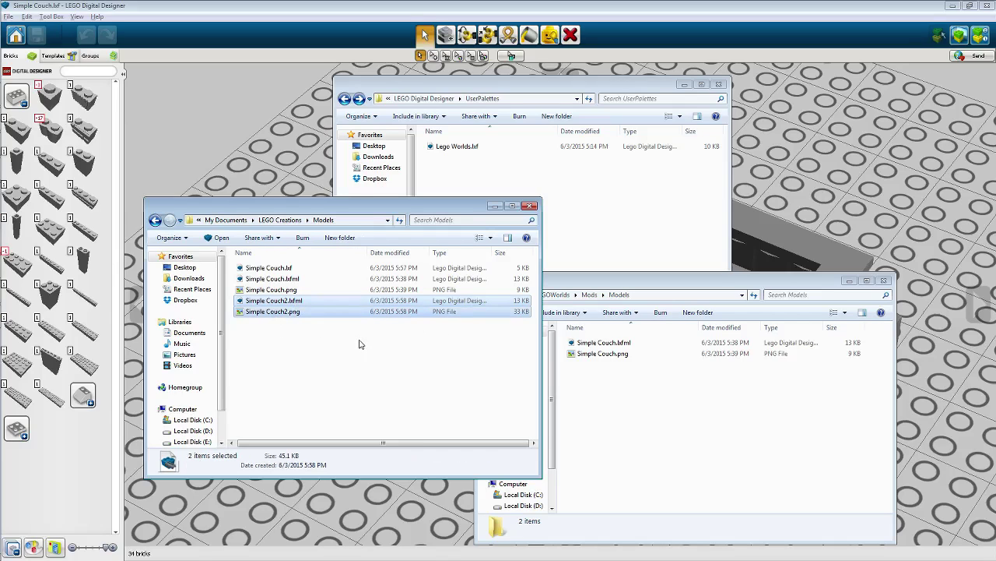
double_click(272, 312)
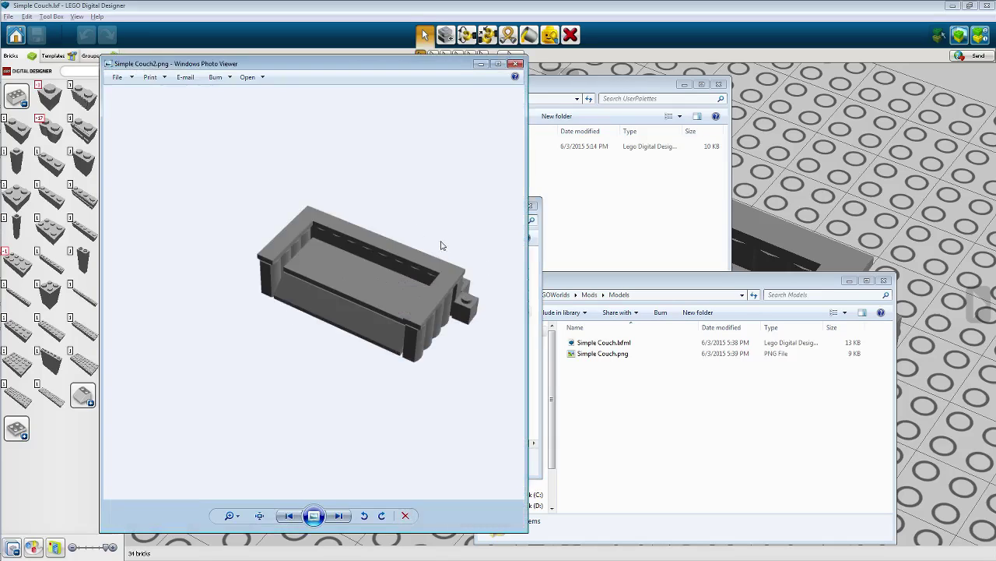
scroll(423, 333, up, 1)
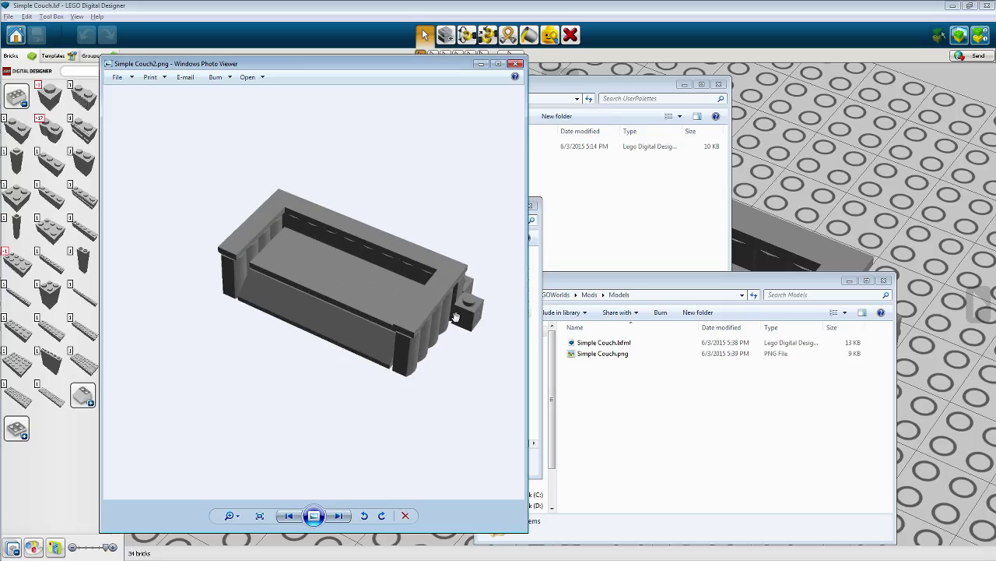
click(514, 66)
shift+click(288, 300)
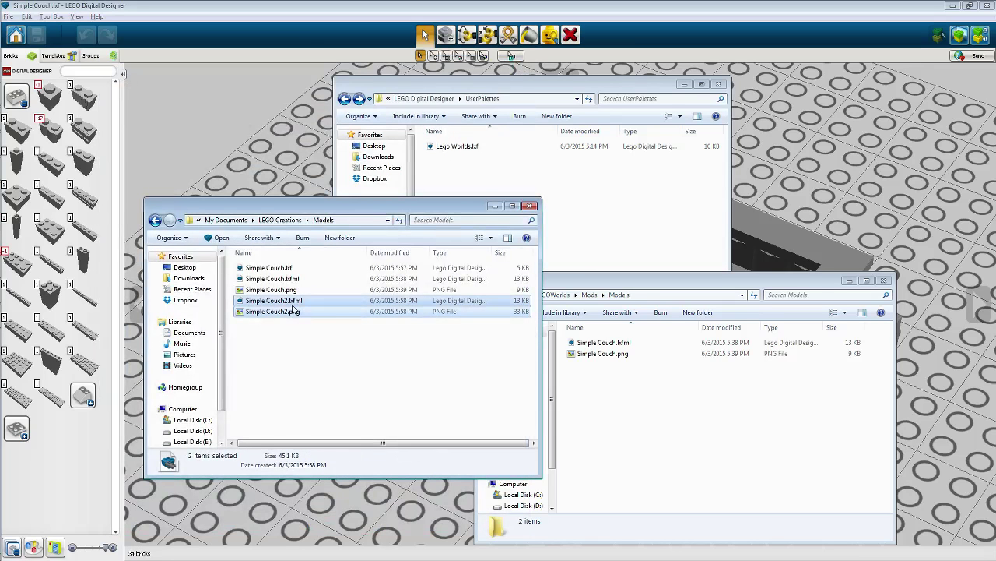
Step: Examine the full paths of the LEGO Creations Models folder and the LEGOWorlds Mods Models folder under AppData\Roaming
click(351, 220)
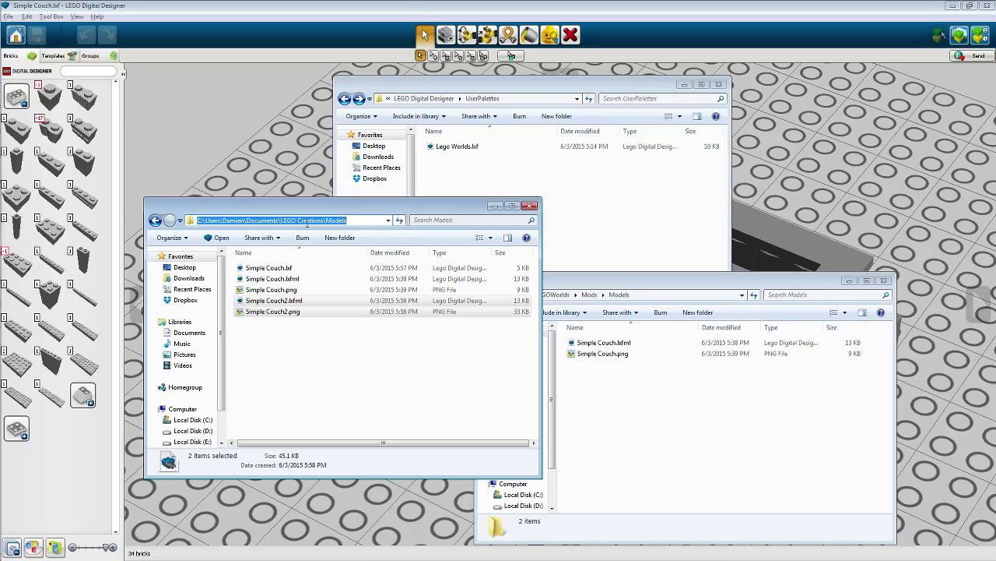
click(668, 396)
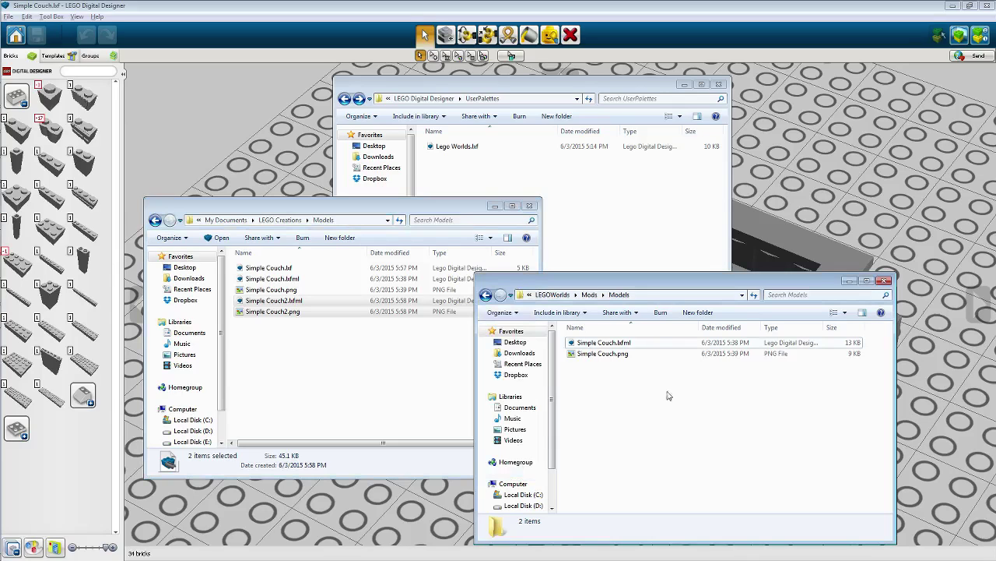
click(664, 297)
click(697, 295)
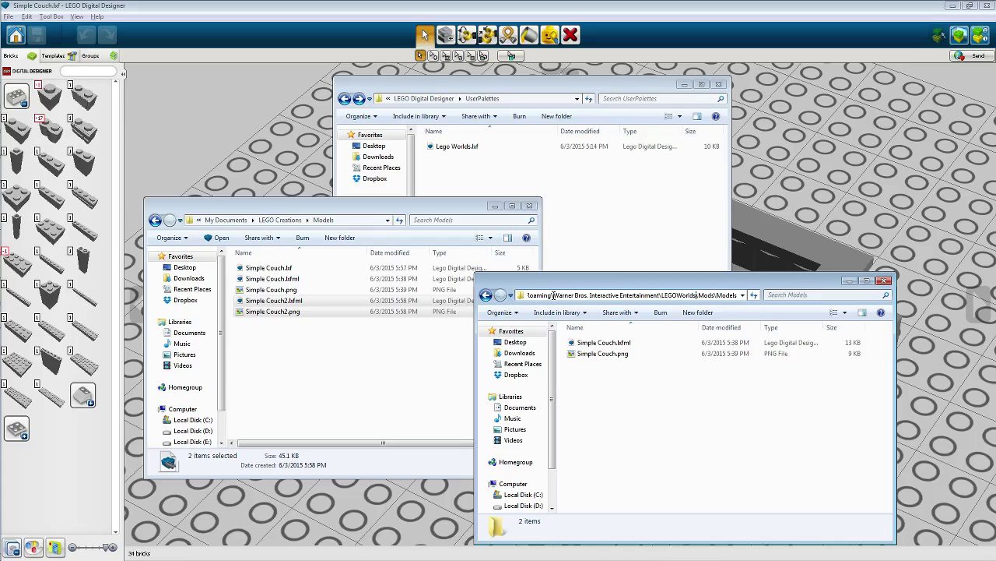
drag(553, 295, 526, 295)
click(586, 295)
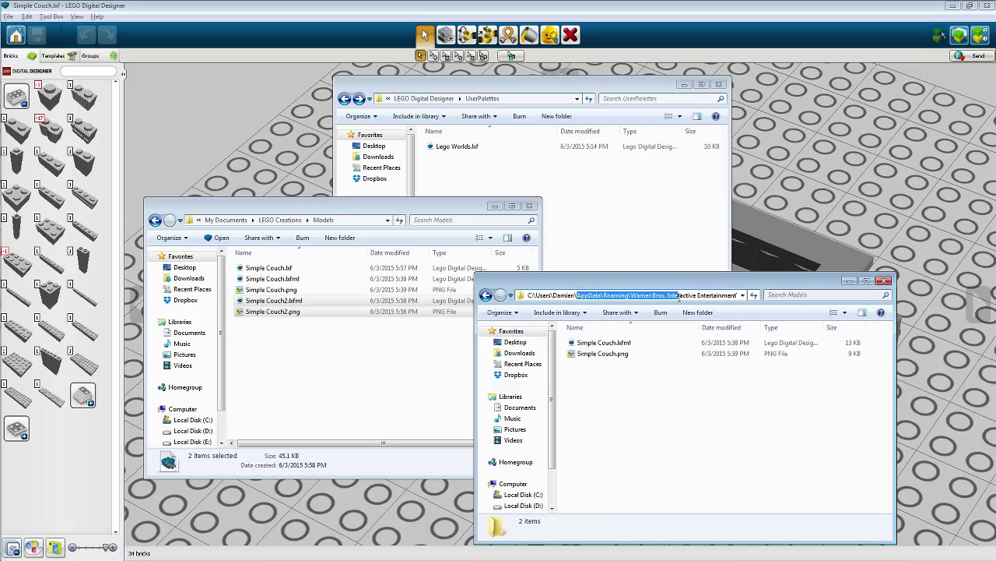
drag(705, 295, 783, 302)
click(704, 296)
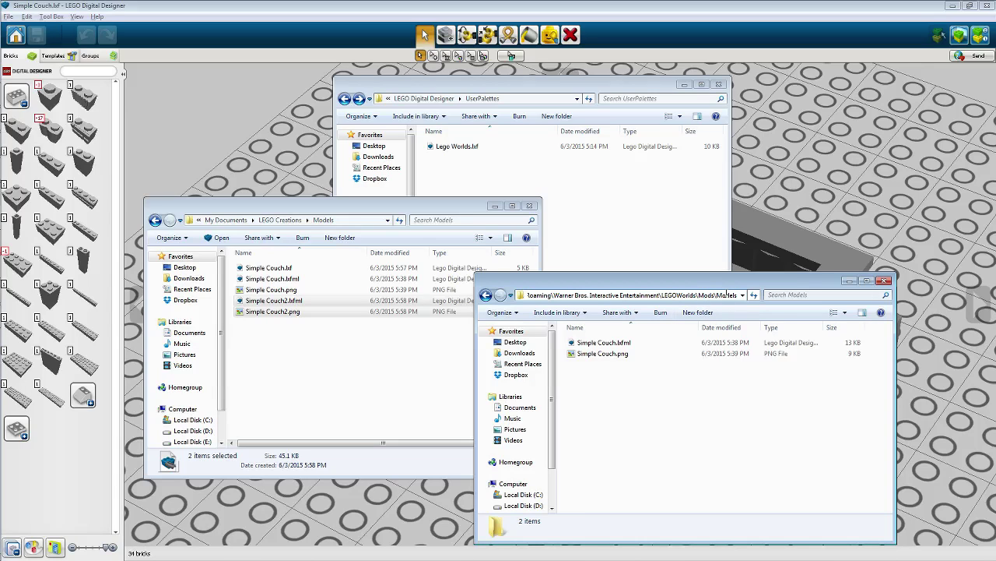
Step: Paste Simple Couch2.lxfml and Simple Couch2.png into the LEGOWorlds Mods Models folder
click(708, 409)
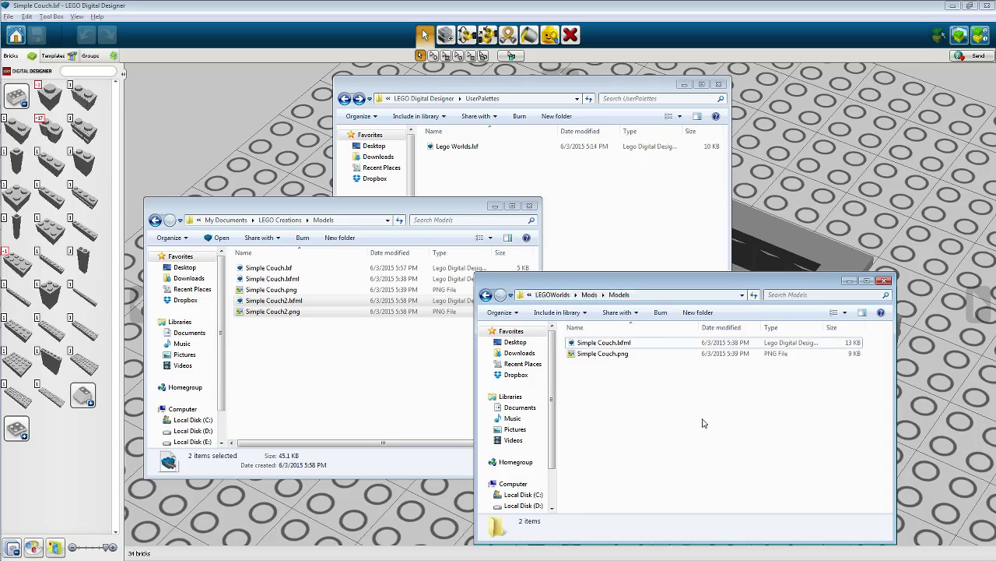
key(ctrl+v)
click(658, 420)
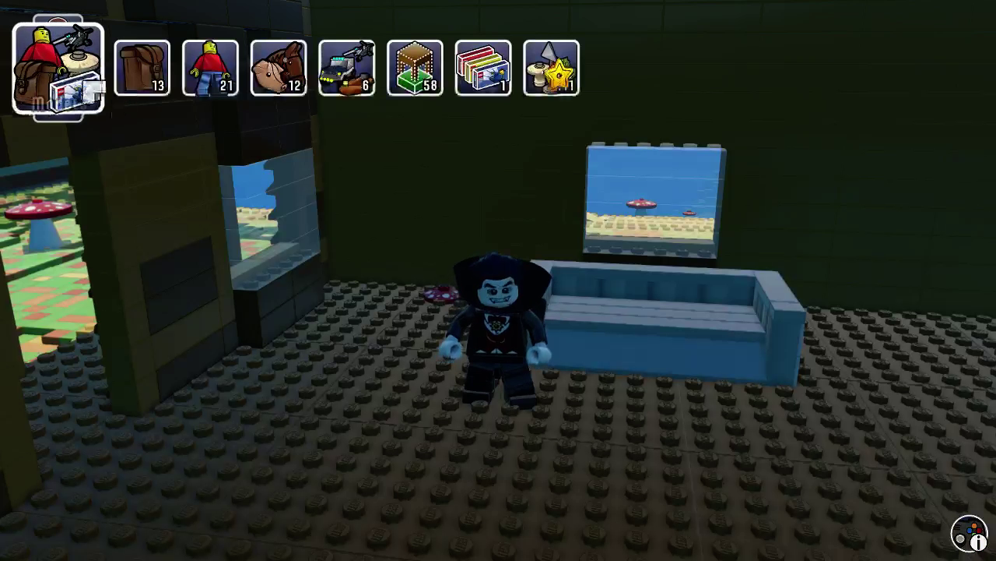
Step: In LEGO Worlds, open the Brick Builds category of the inventory
key(Right)
key(Right)
key(Right)
key(Right)
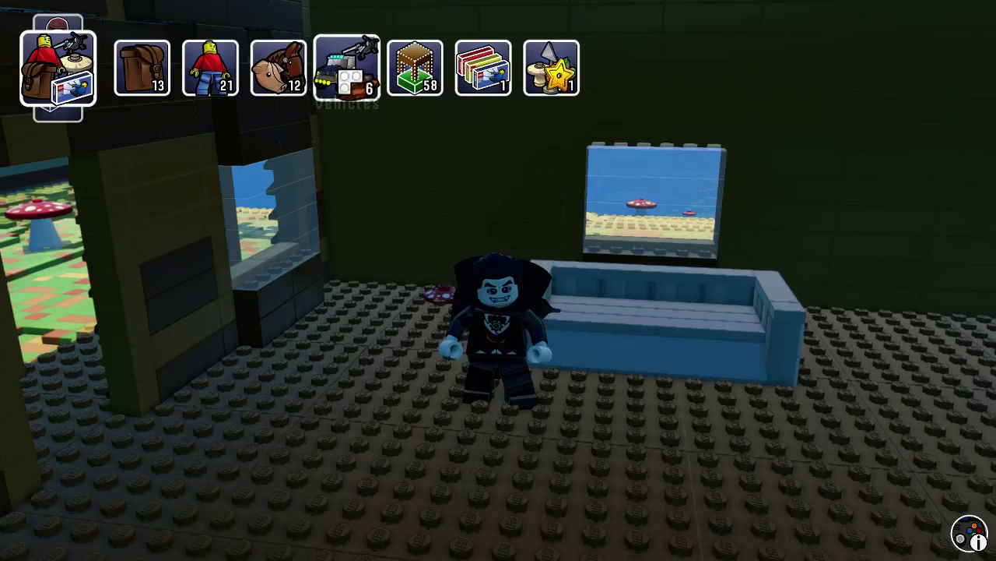
key(Right)
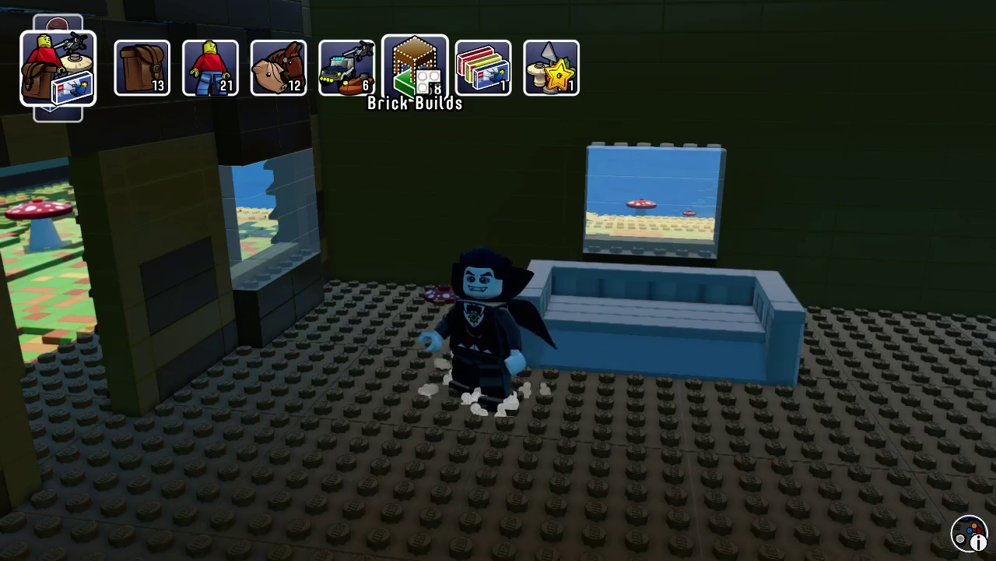
key(Return)
Step: Pick the couch with the extra side bricks from the brick builds and position its placement preview inside the house
key(Left)
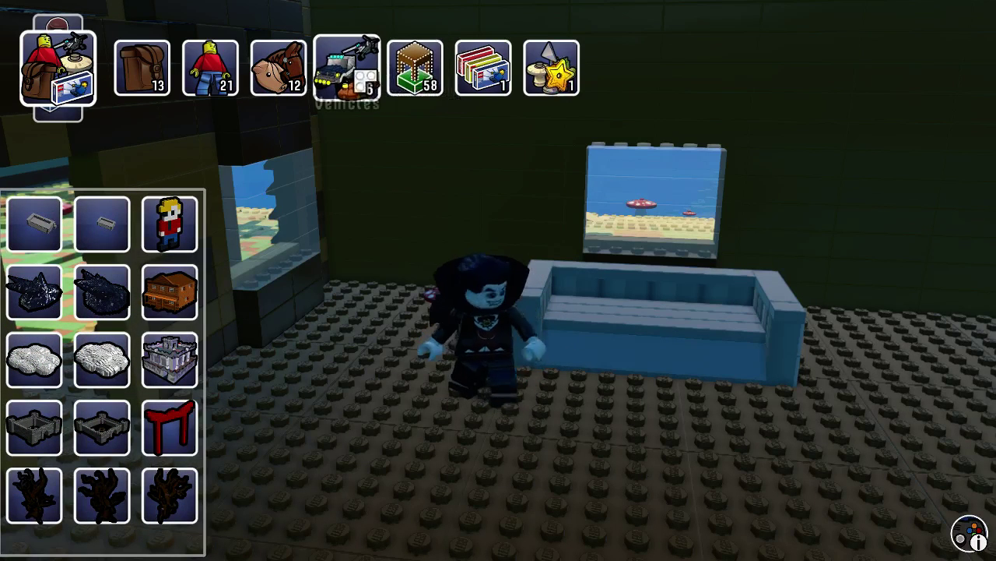
key(Left)
key(Down)
key(Down)
key(Left)
key(Left)
key(Up)
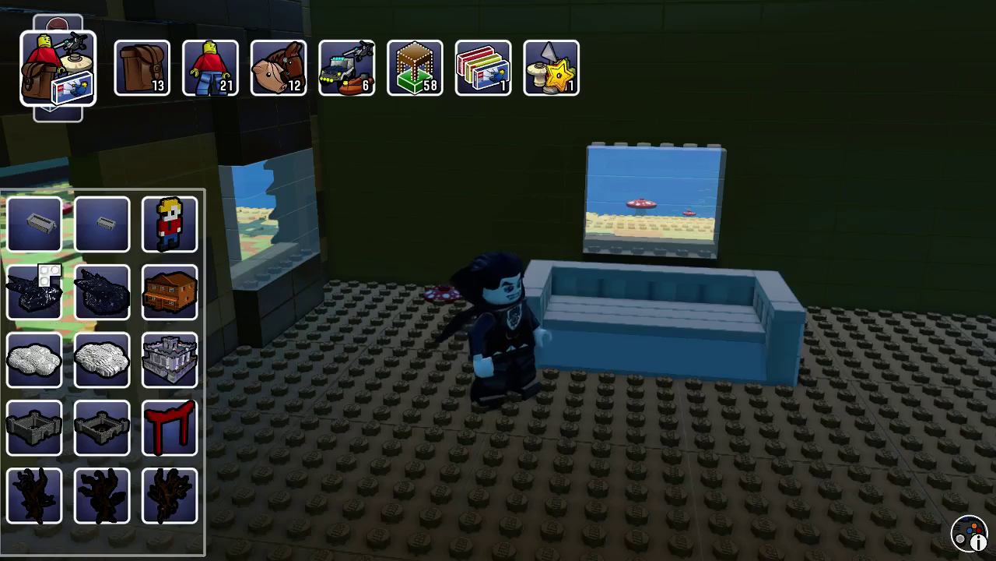
key(Return)
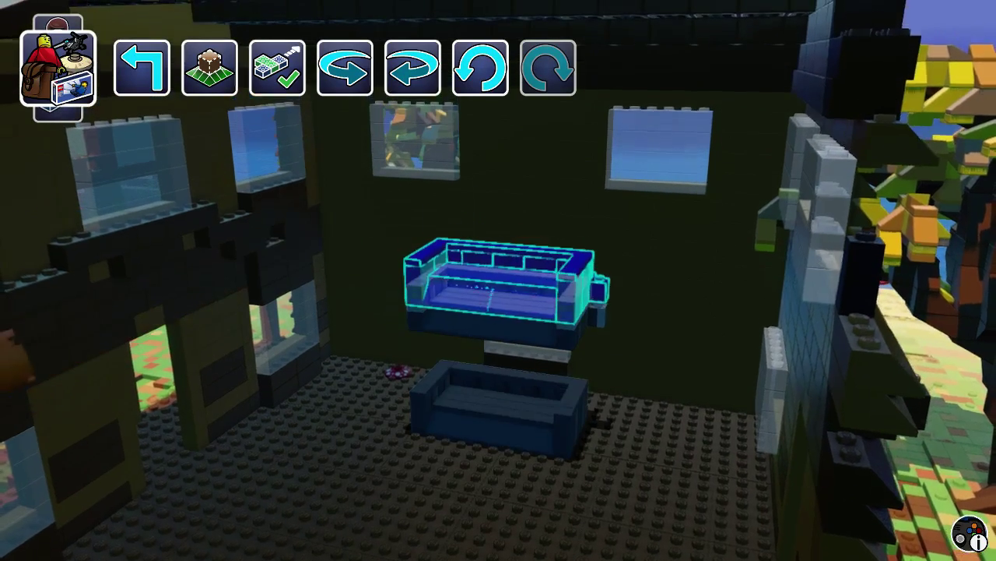
Step: Leave the brick build placement and close the inventory to return to the character beside the two couches inside the house
key(Escape)
key(Right)
key(Escape)
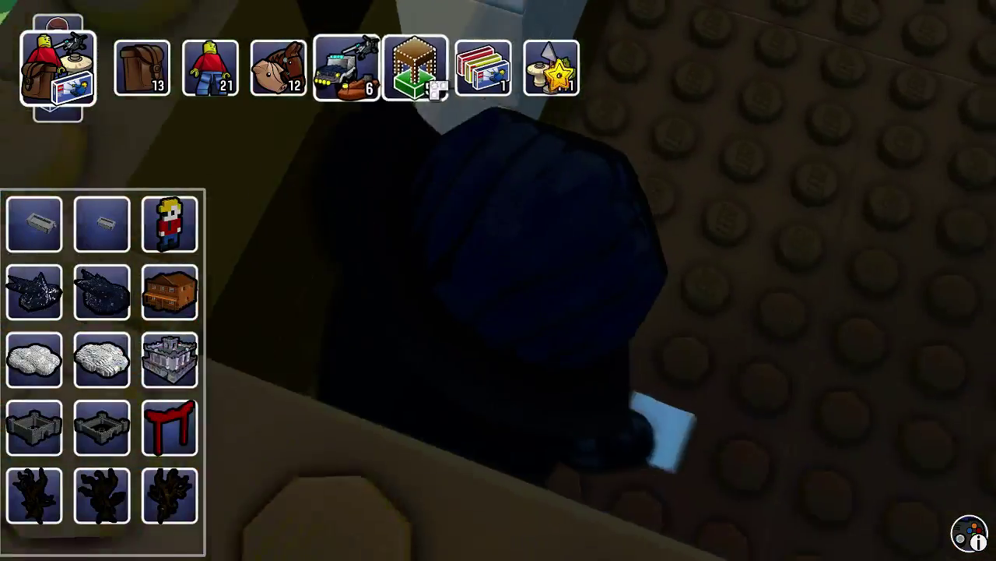
key(Escape)
key(w)
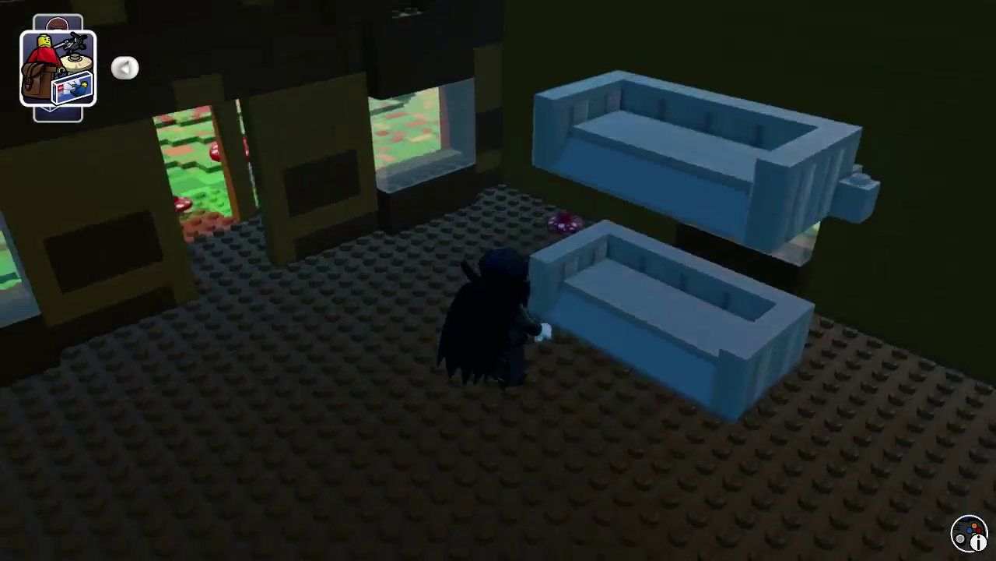
key(s)
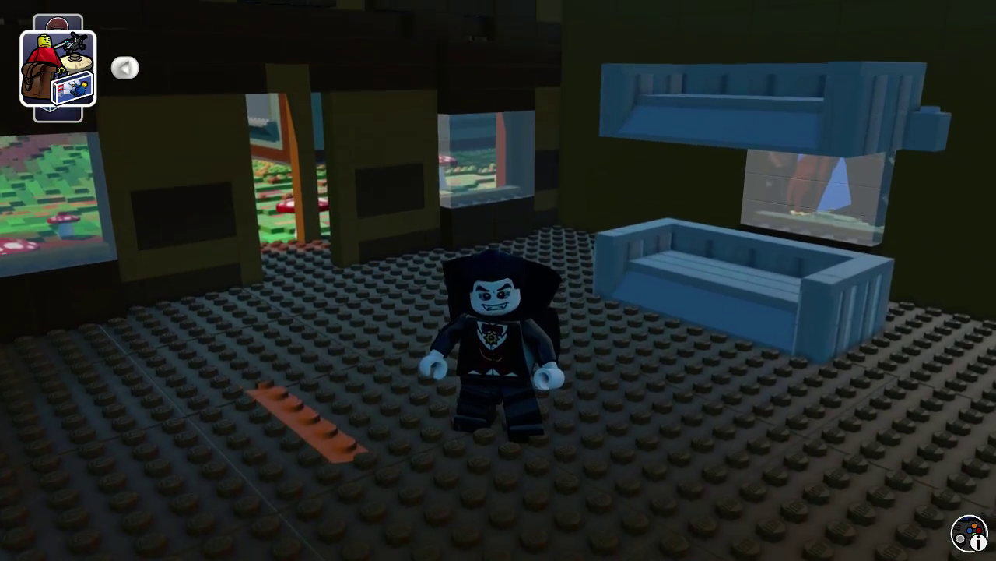
Step: Walk the character out through the house's doorway onto the grass and turn it to face the camera in front of the wooden house
key(w)
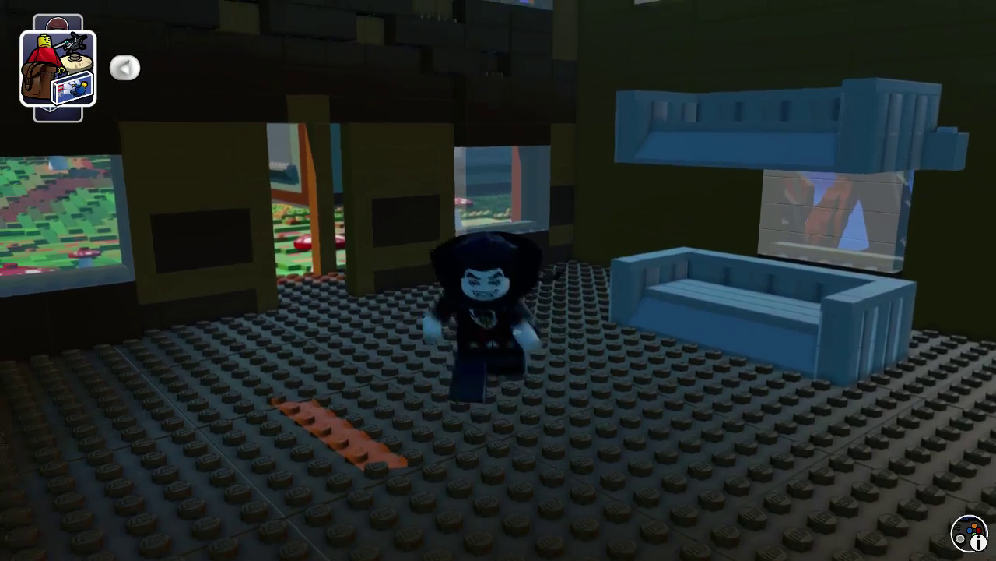
key(w)
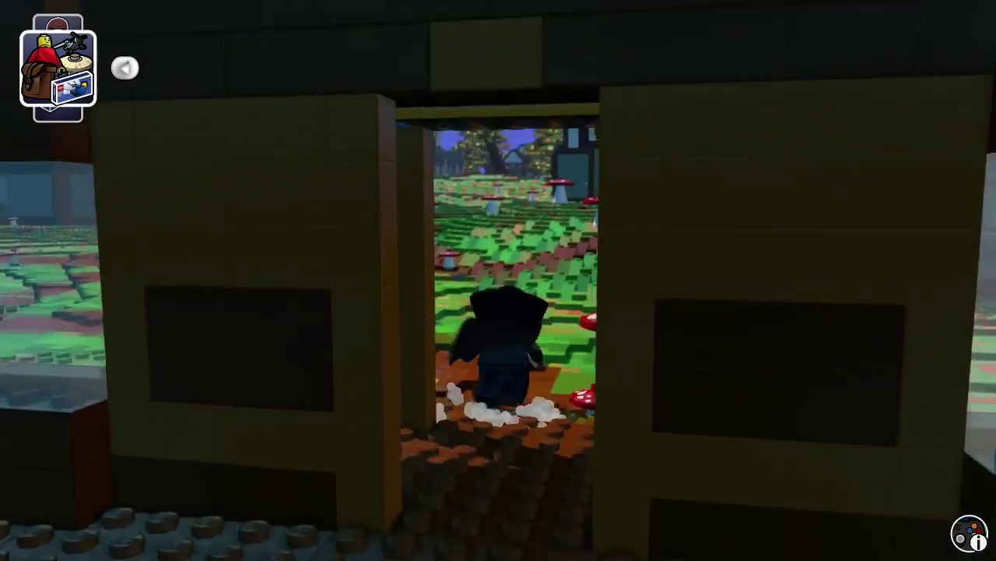
key(w)
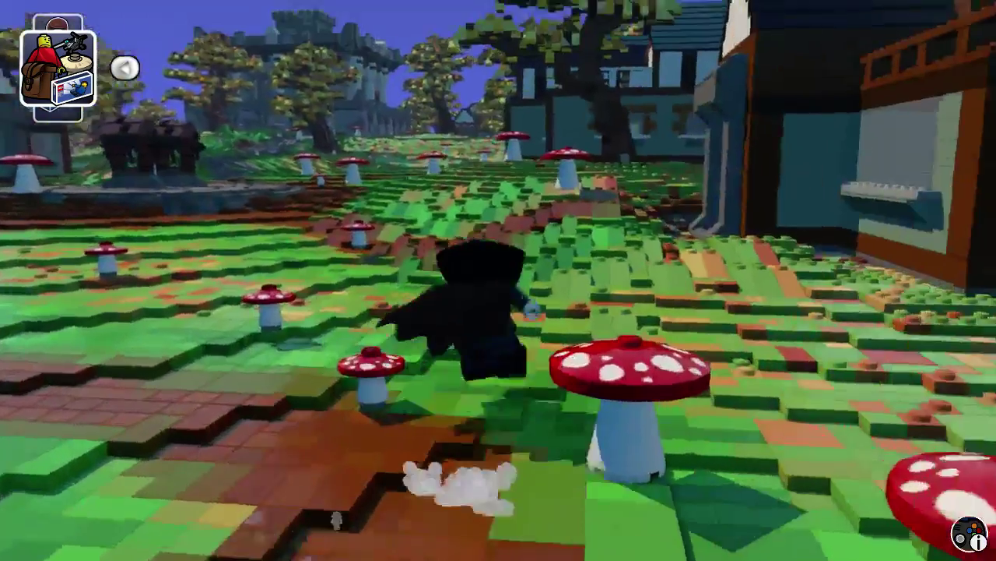
key(w)
key(s)
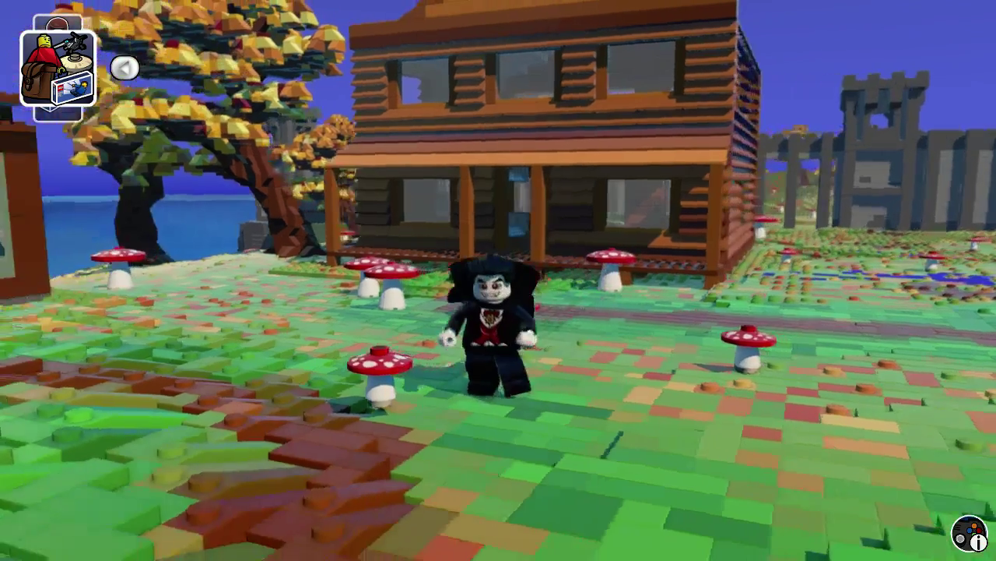
key(space)
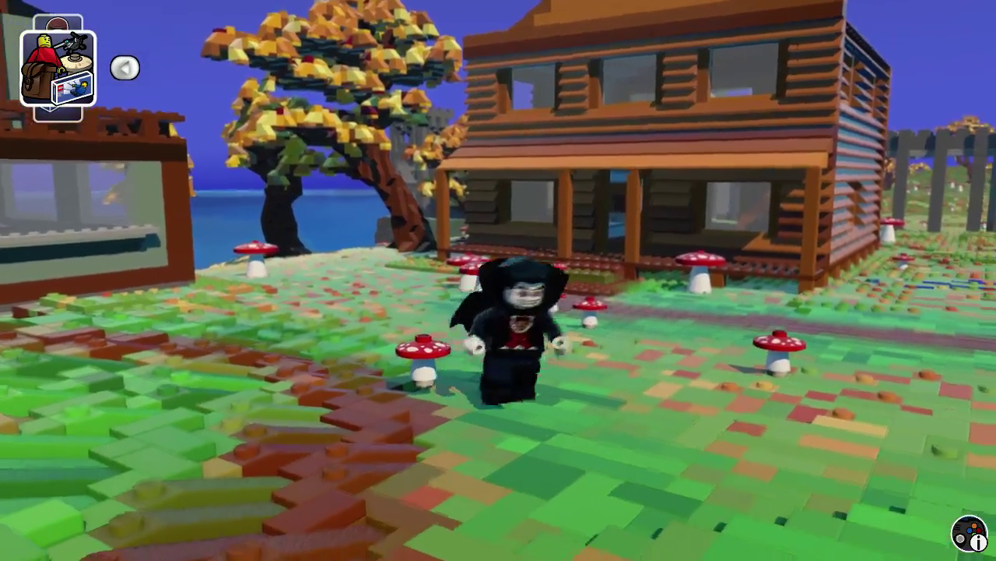